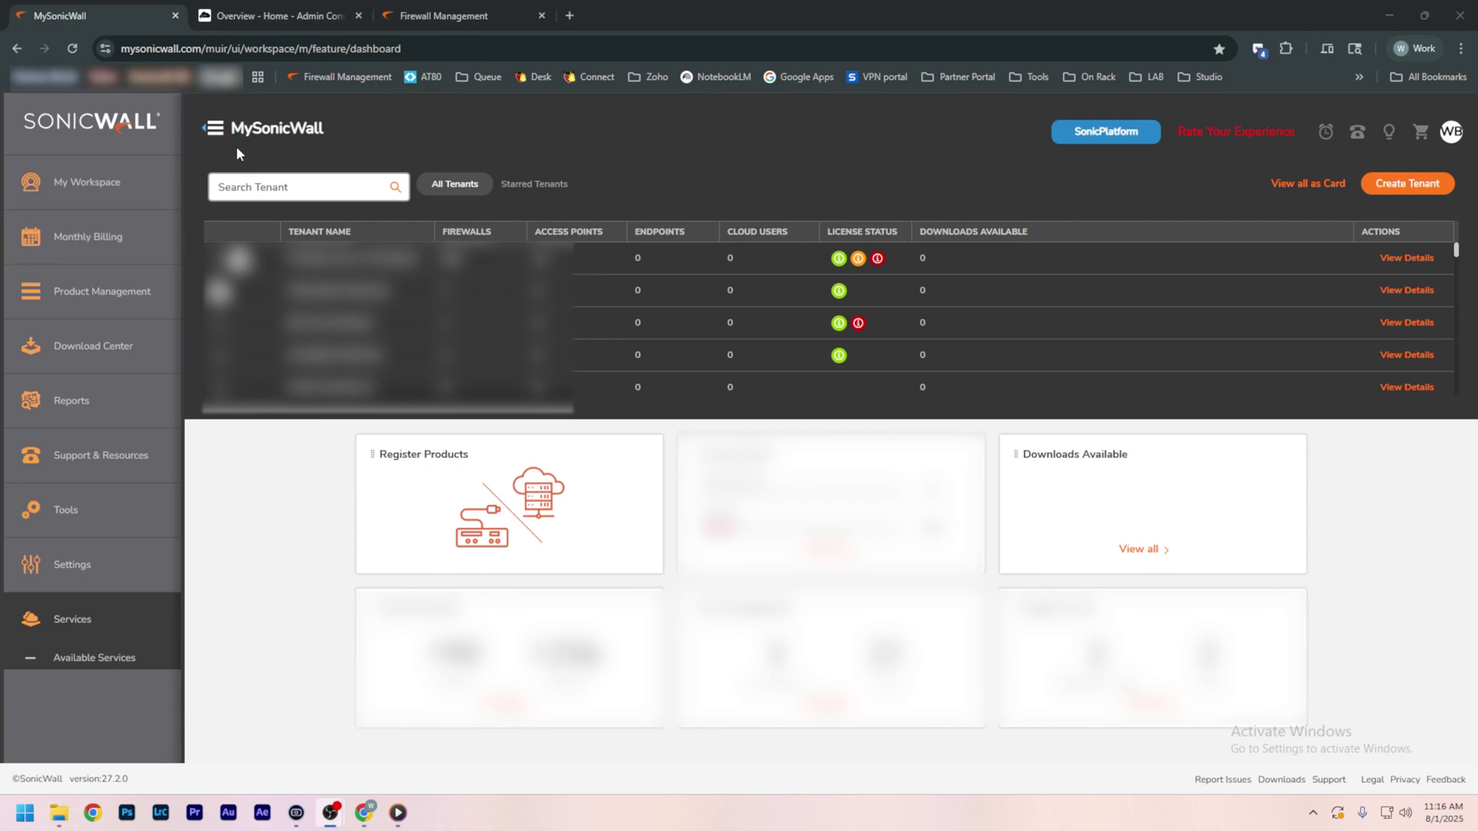
# Step: Start a Cloud Secure Edge free trial from Product Management > Free Trials
pyautogui.click(140, 312)
pyautogui.click(92, 331)
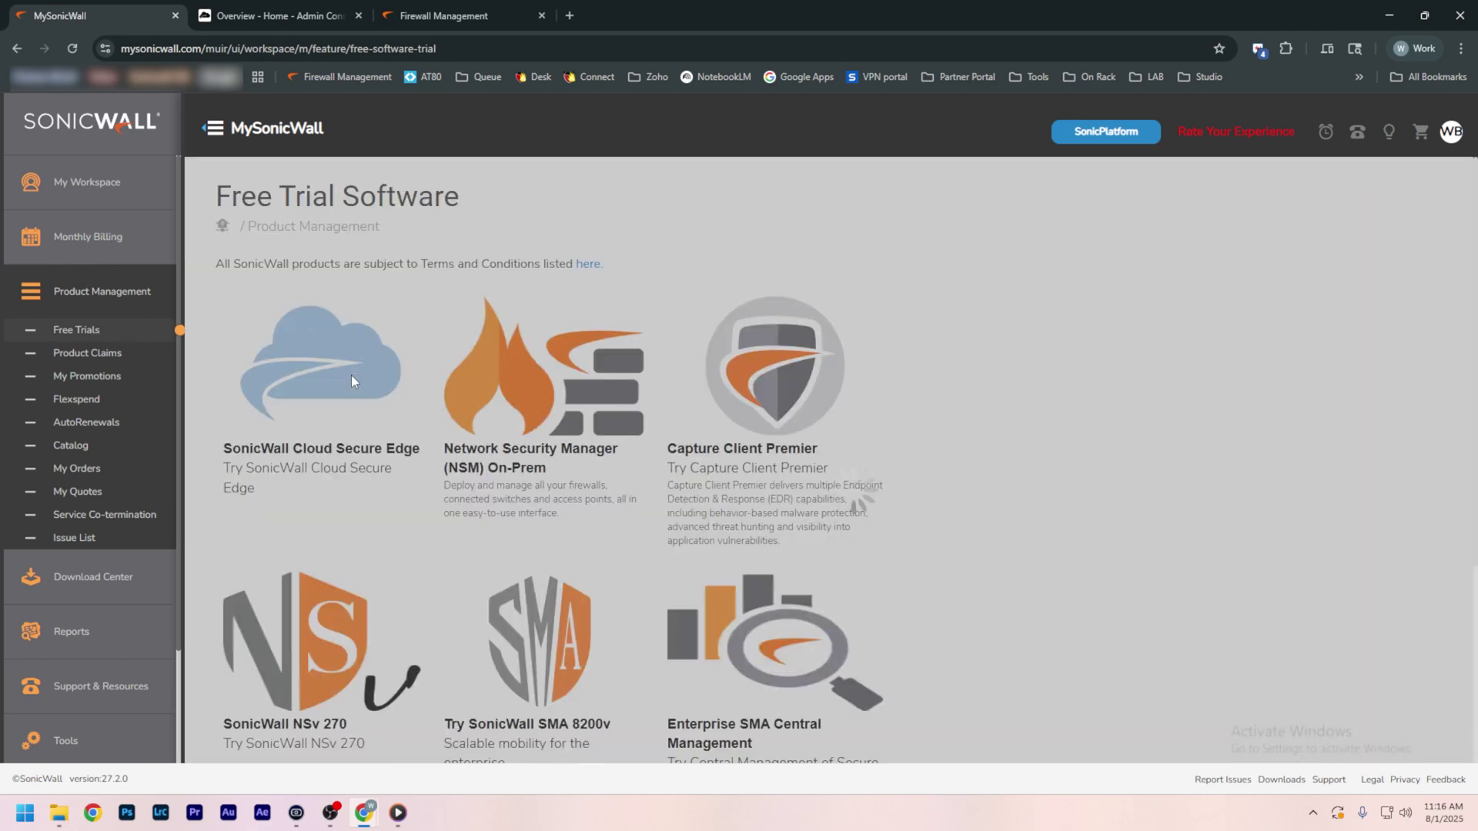
pyautogui.moveTo(334, 390)
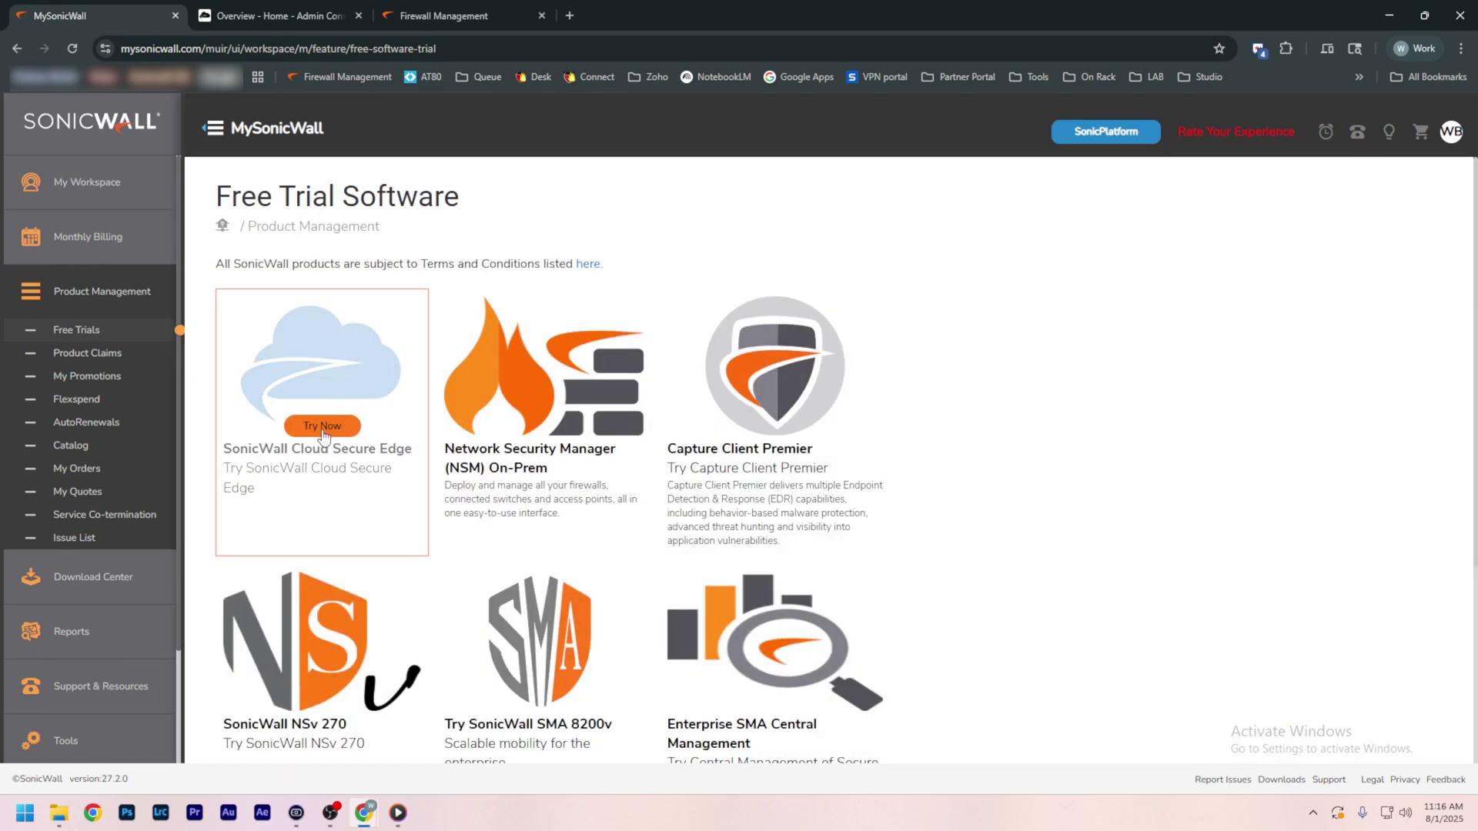
pyautogui.click(323, 427)
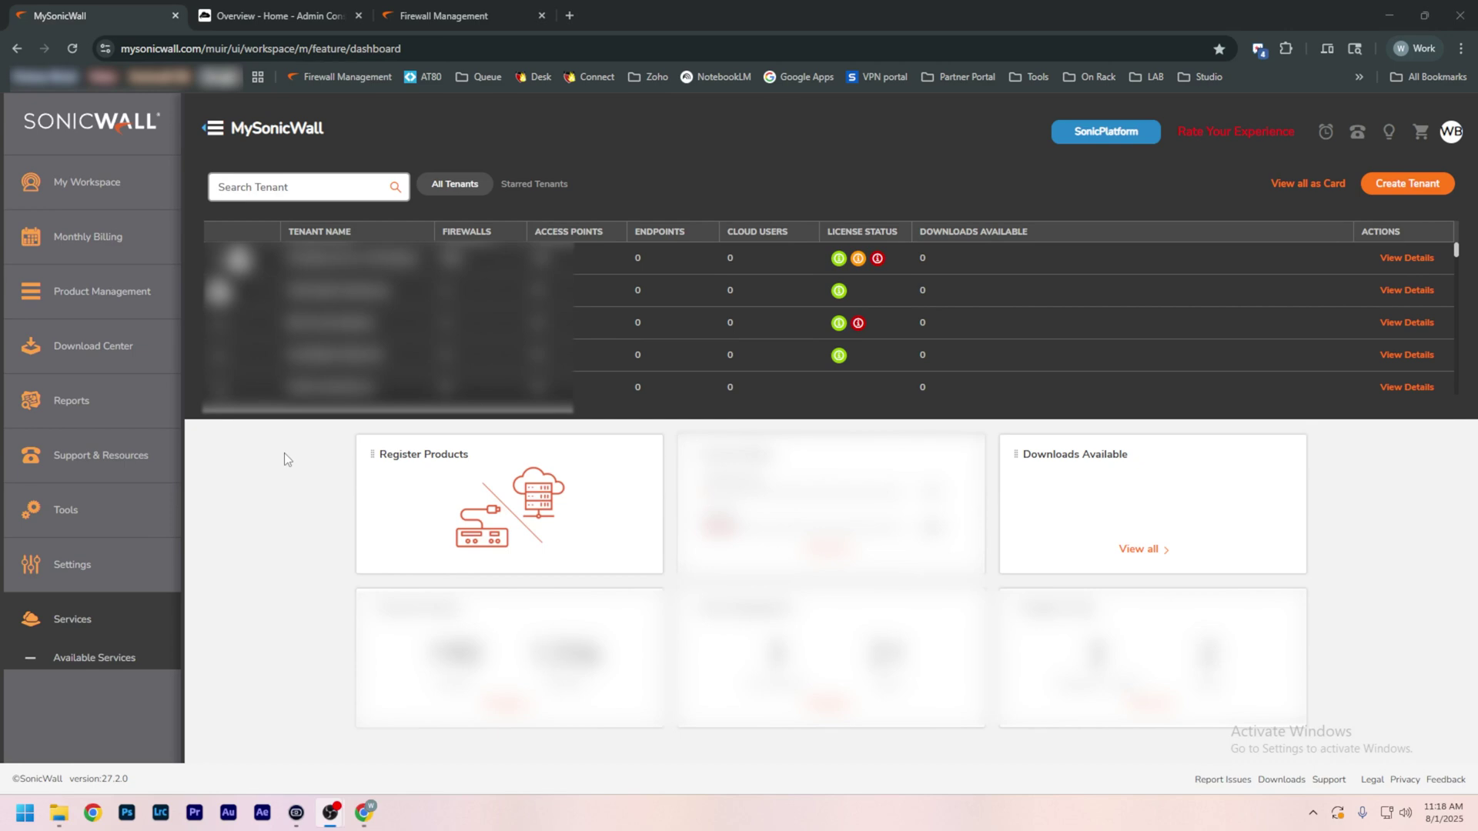
# Step: Begin product registration for the Techvisity Lab tenant under My Workspace > Register Products
pyautogui.click(102, 185)
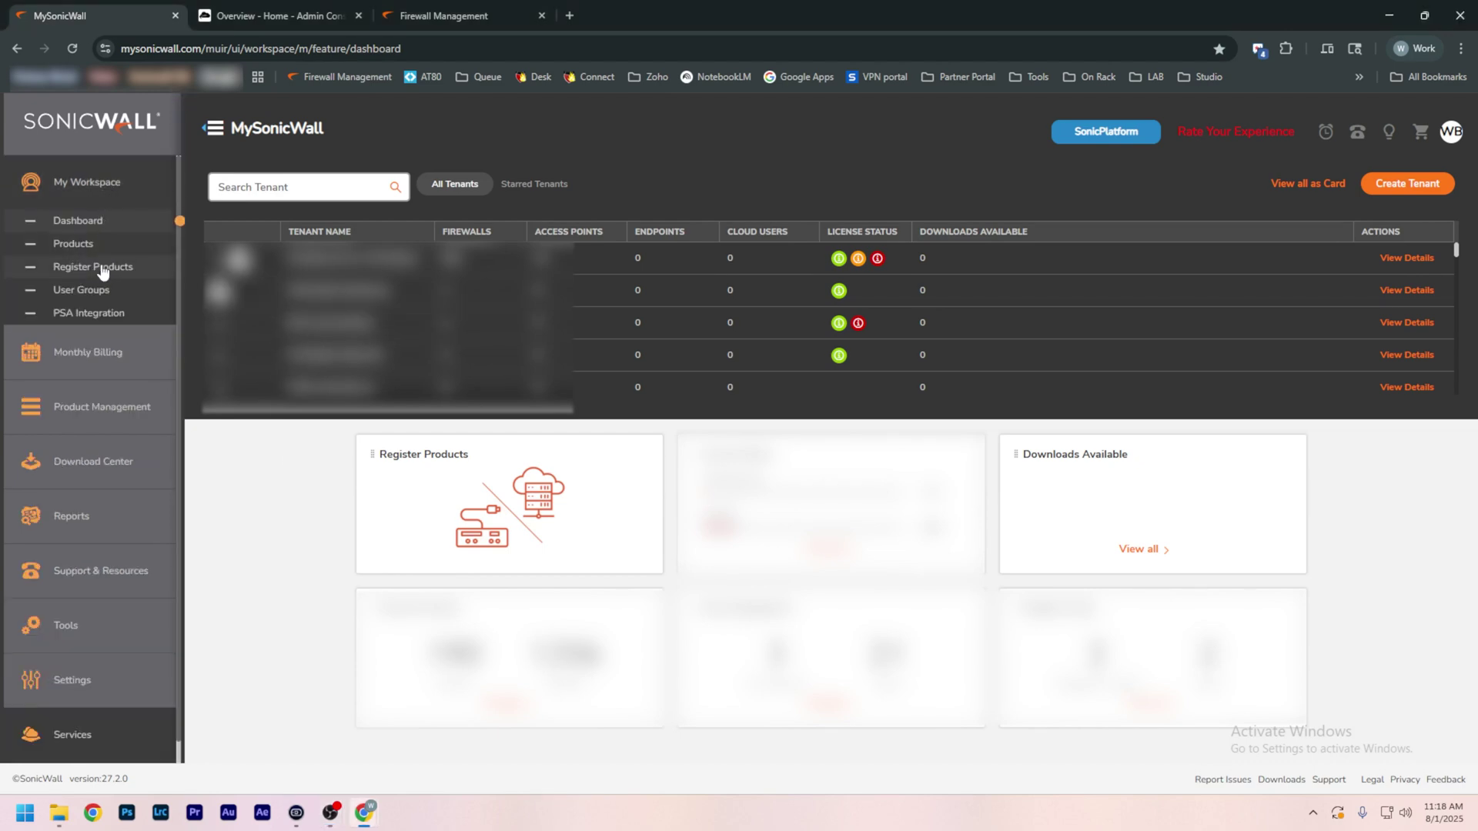
pyautogui.click(100, 266)
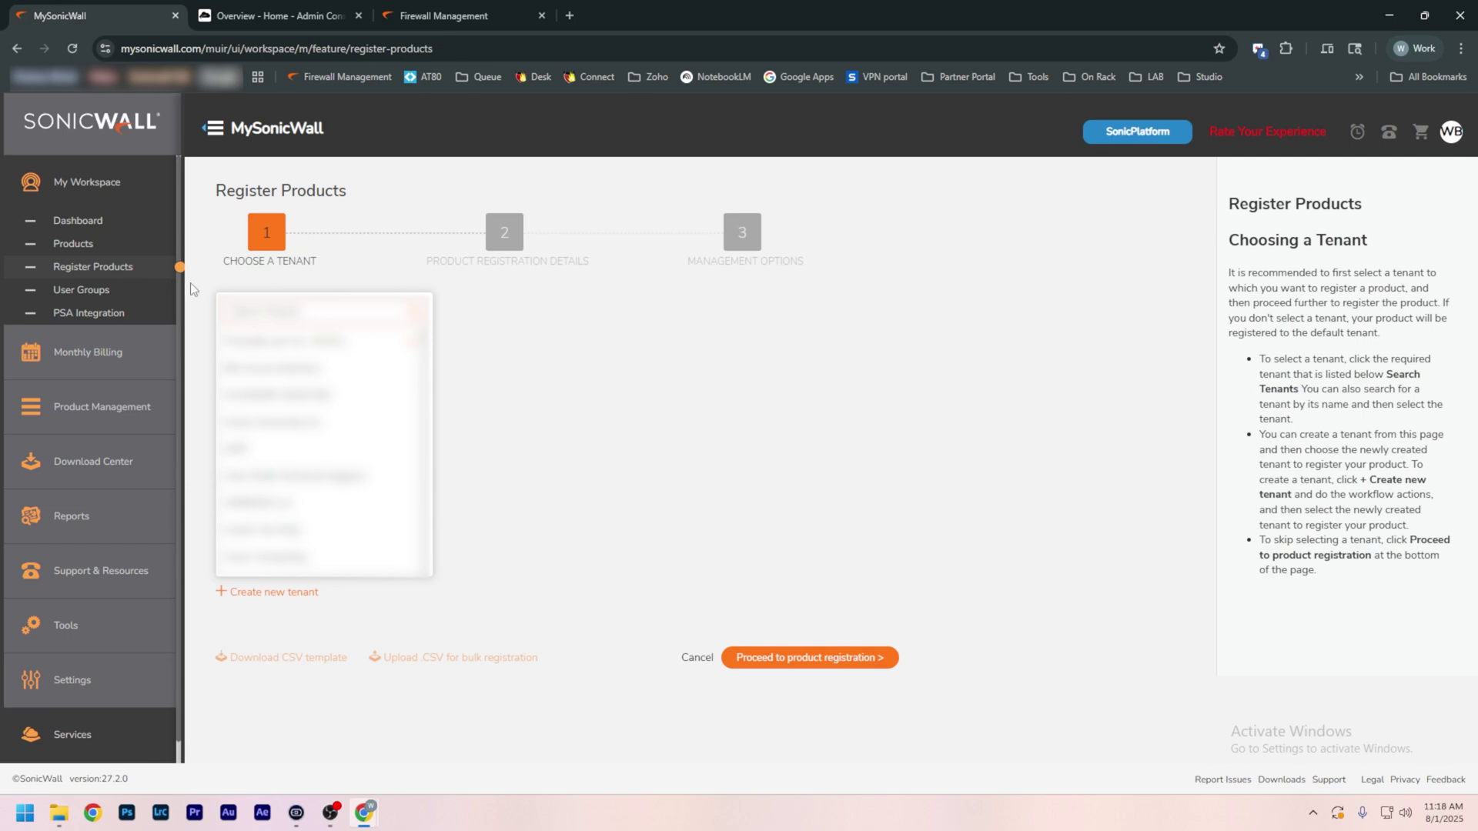
pyautogui.click(264, 343)
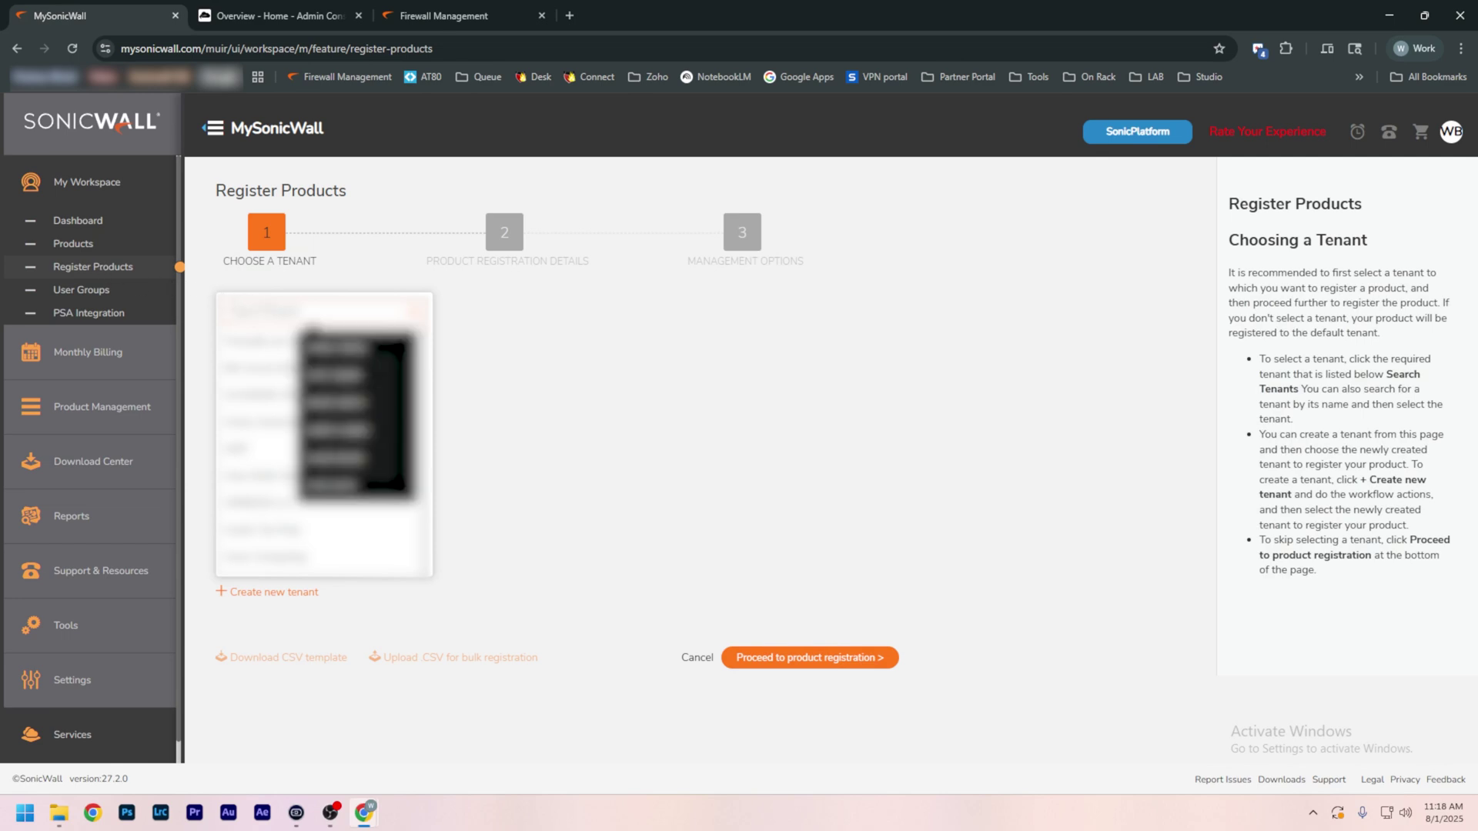
pyautogui.click(265, 345)
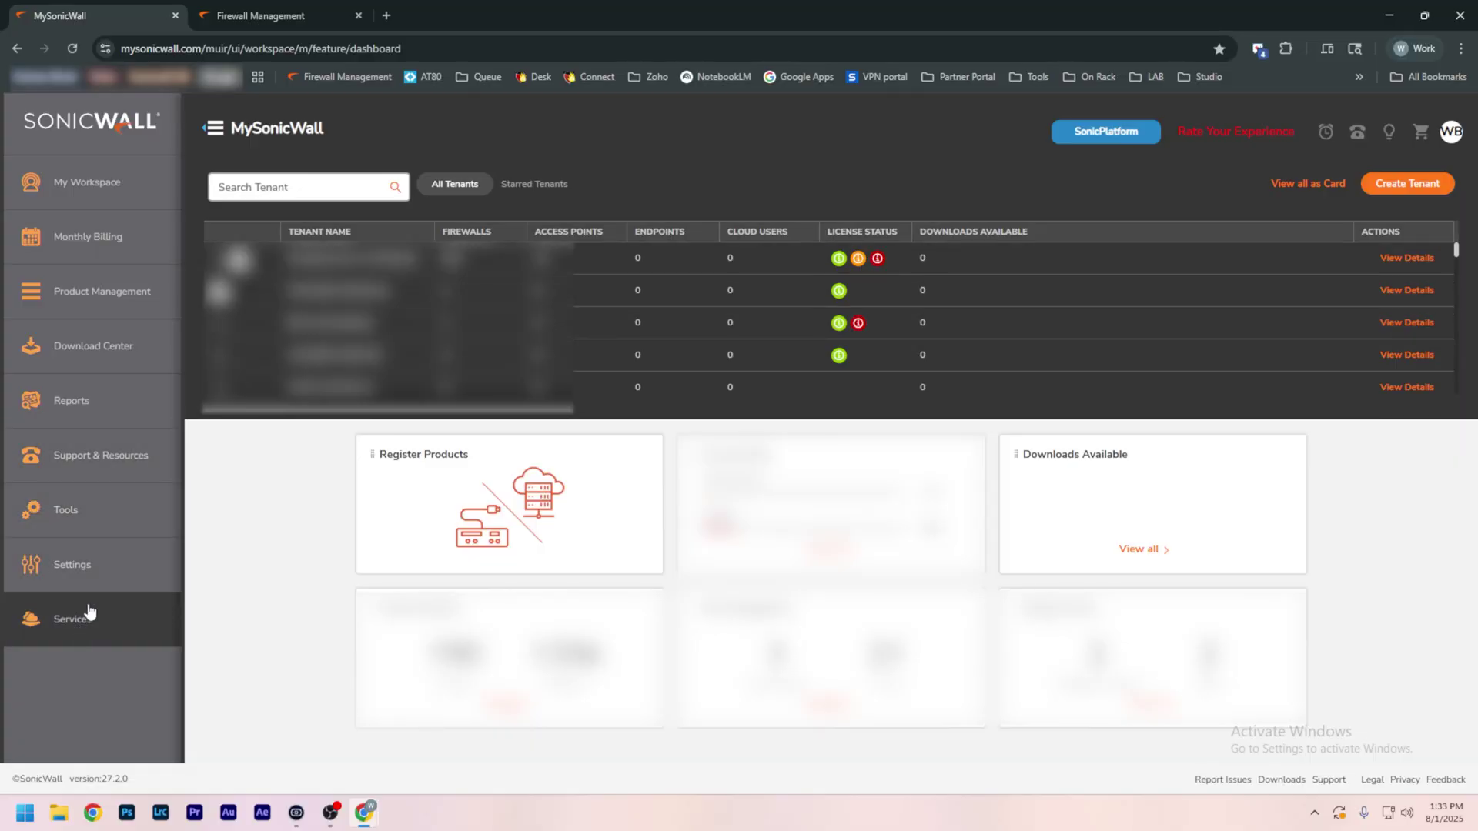
# Step: Launch Capture Security Center from Services > Available Services and review its product list
pyautogui.click(84, 631)
pyautogui.click(98, 655)
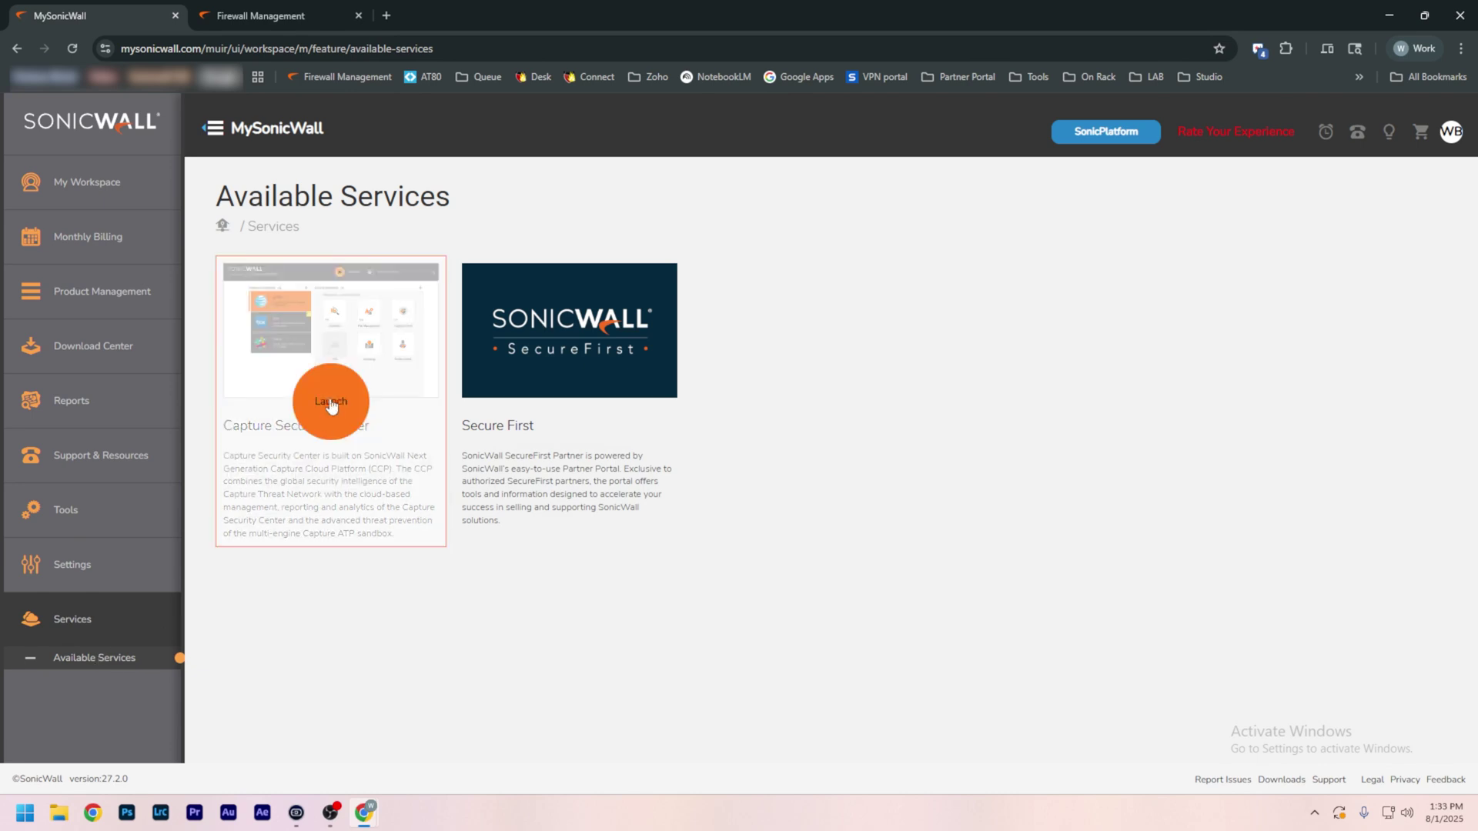
pyautogui.click(332, 395)
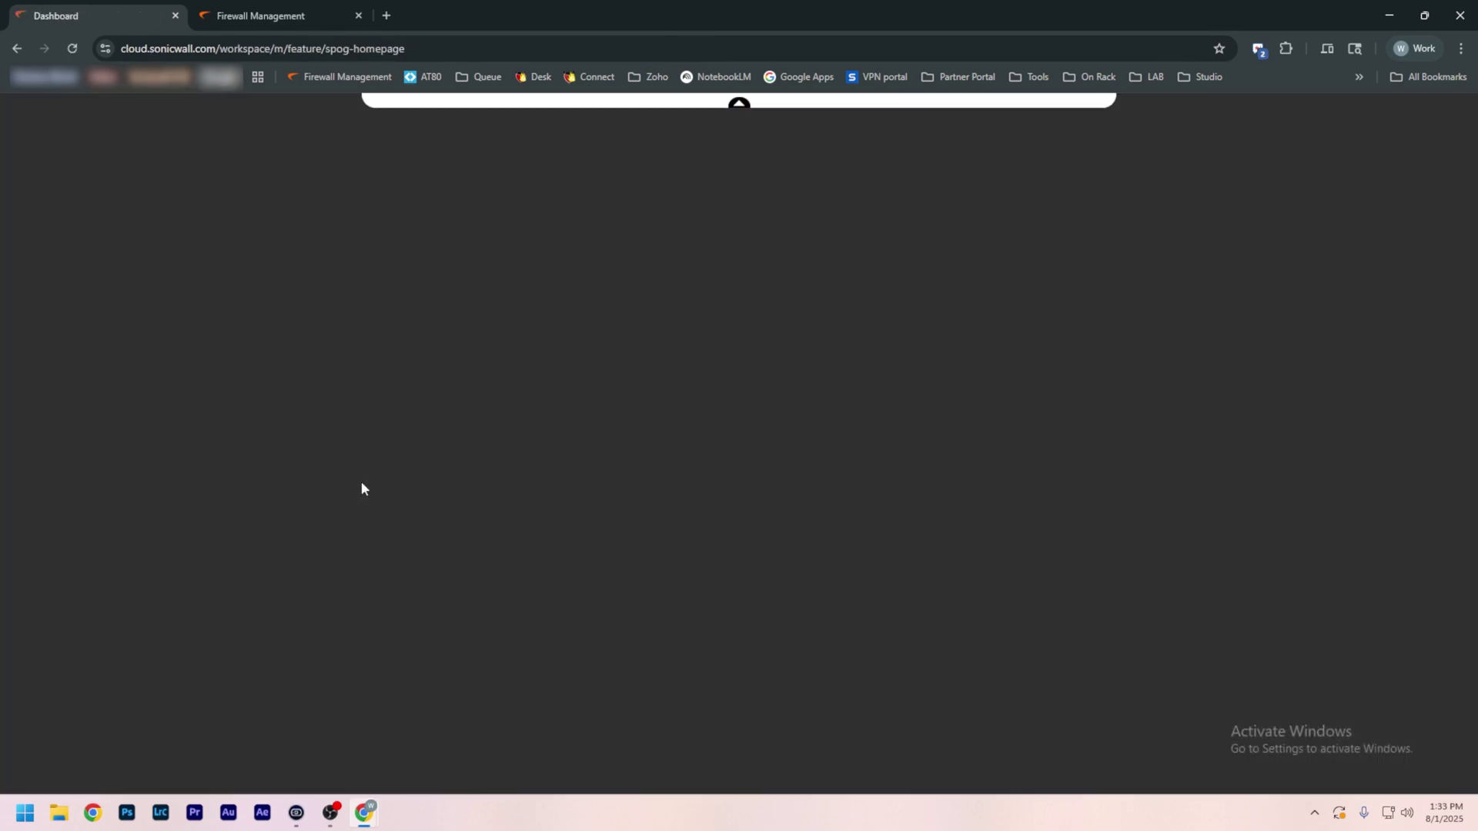
pyautogui.scroll(1, 362, 488)
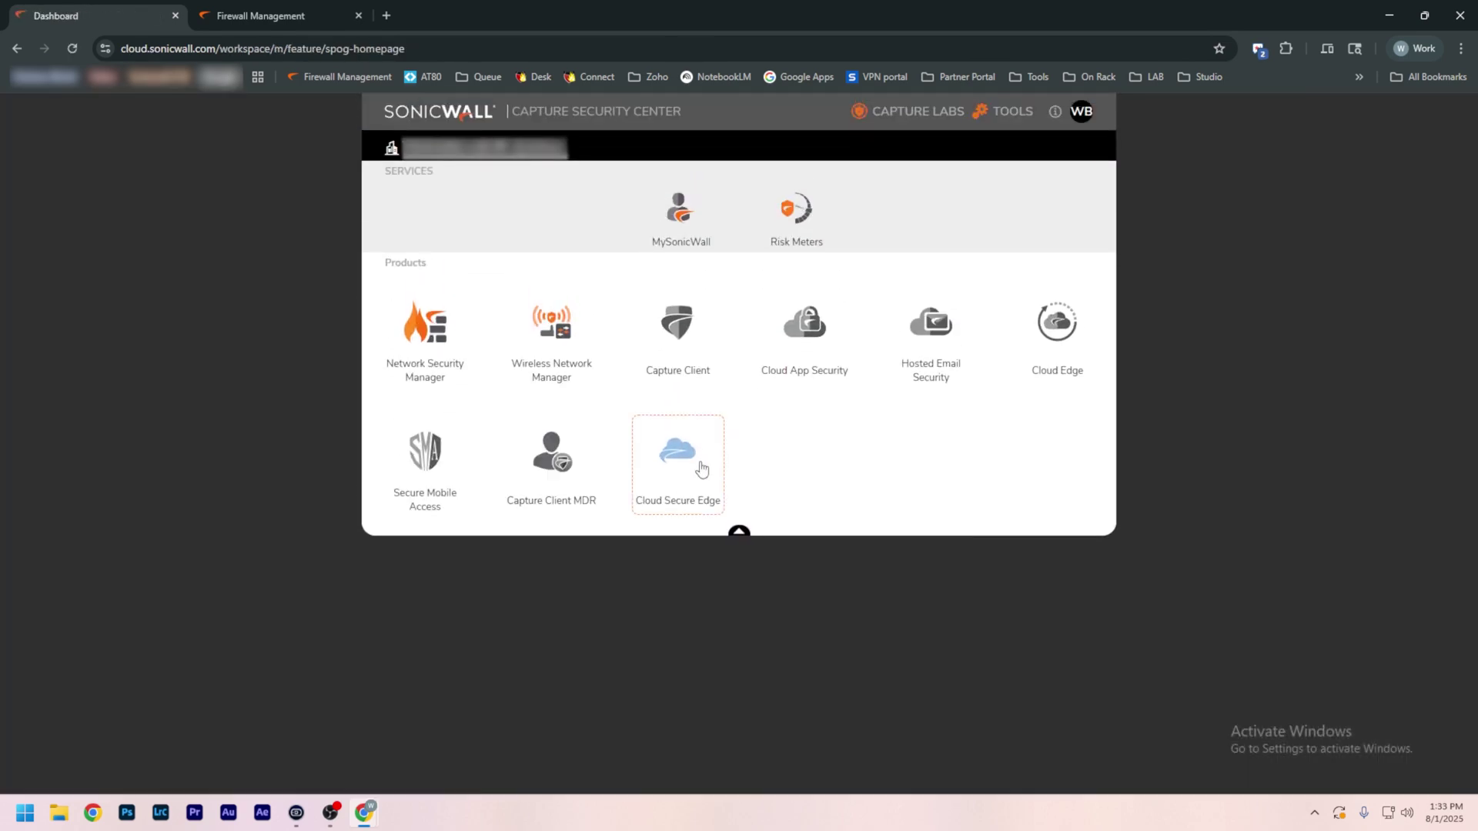
pyautogui.scroll(-6, 700, 468)
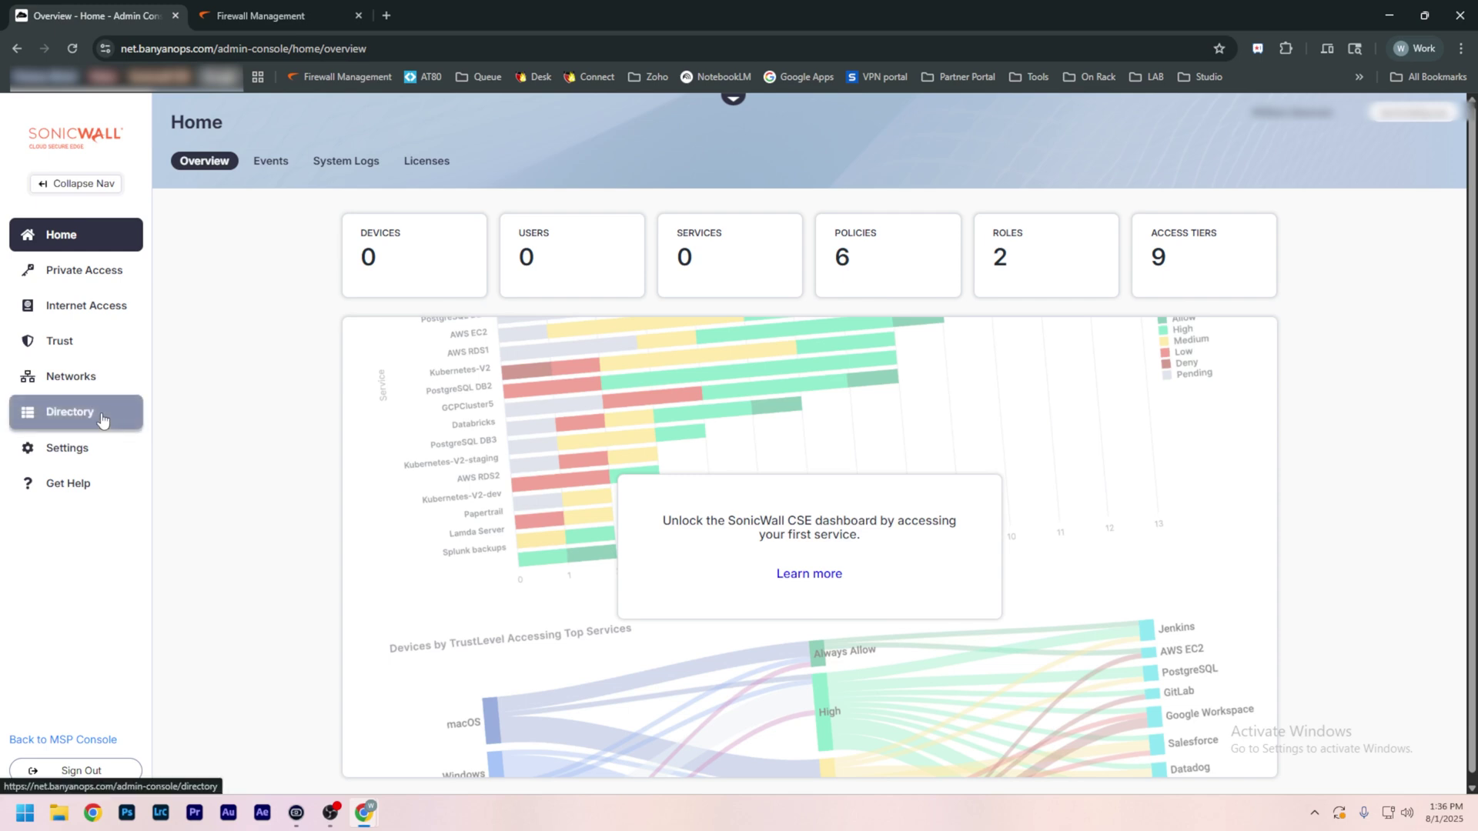
# Step: Create a new user in Directory > Users with the user's name and e-mail
pyautogui.click(103, 420)
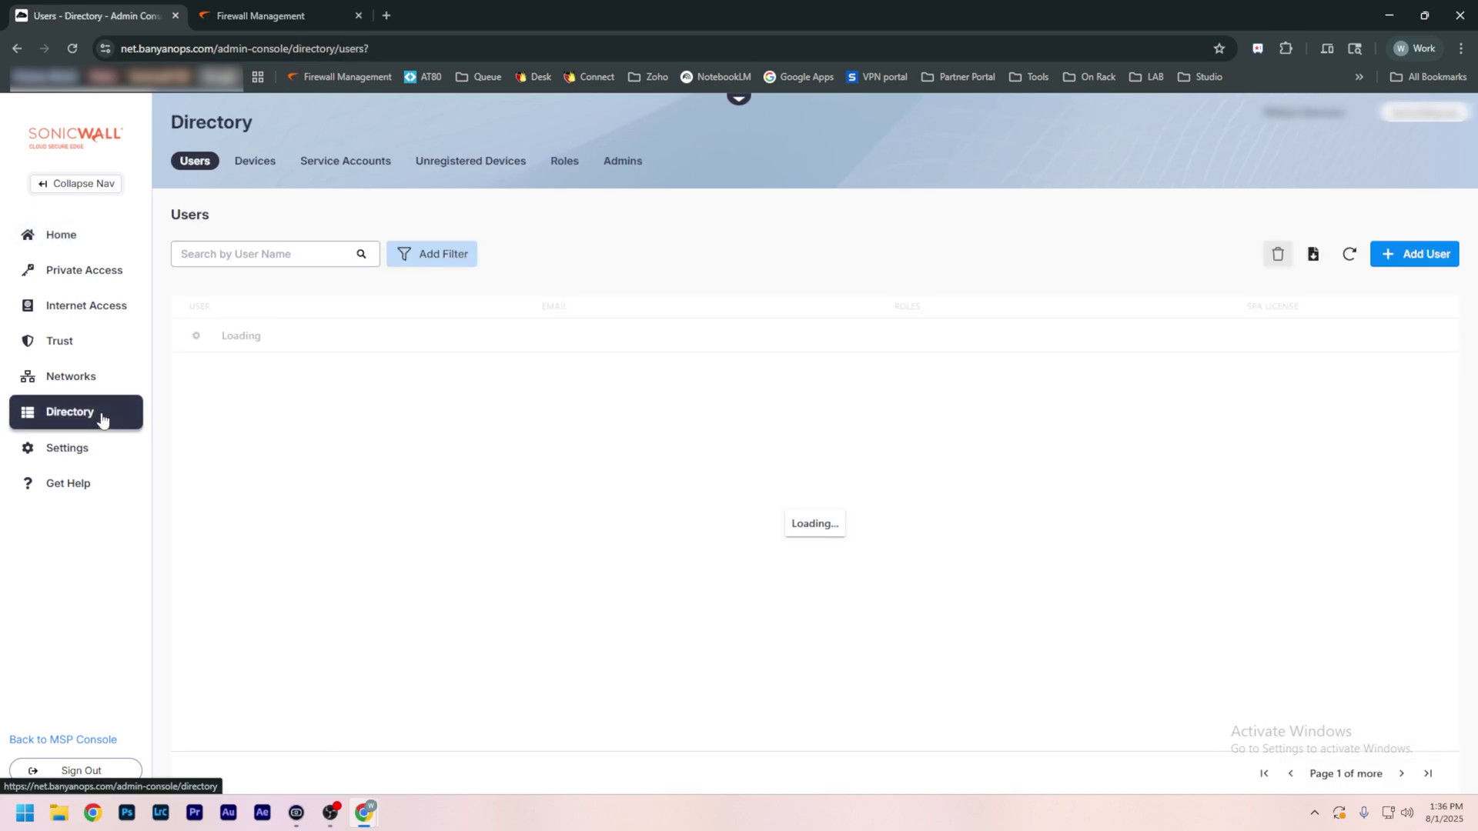
pyautogui.click(1434, 258)
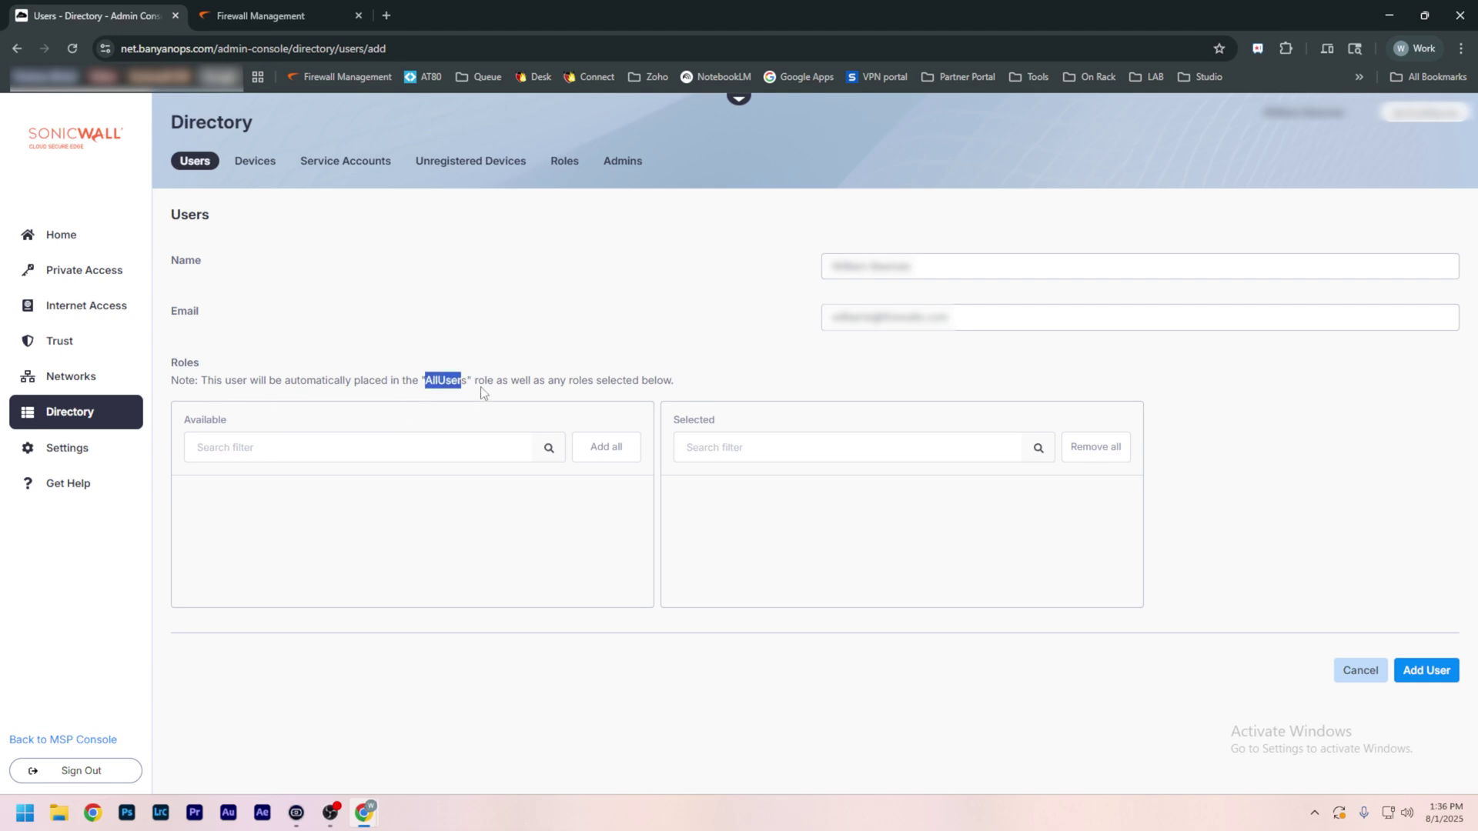
pyautogui.click(1323, 635)
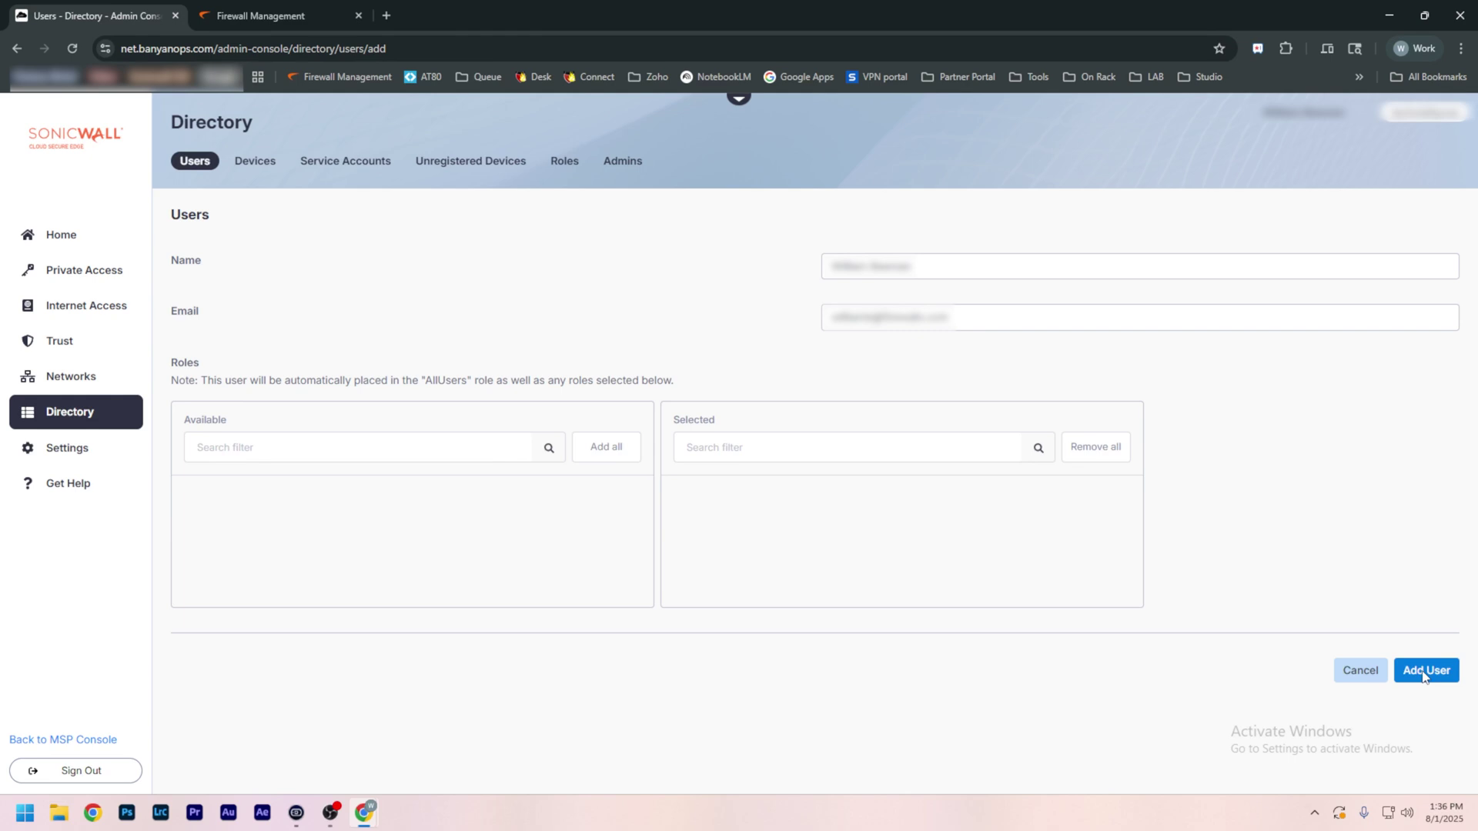
pyautogui.click(1423, 672)
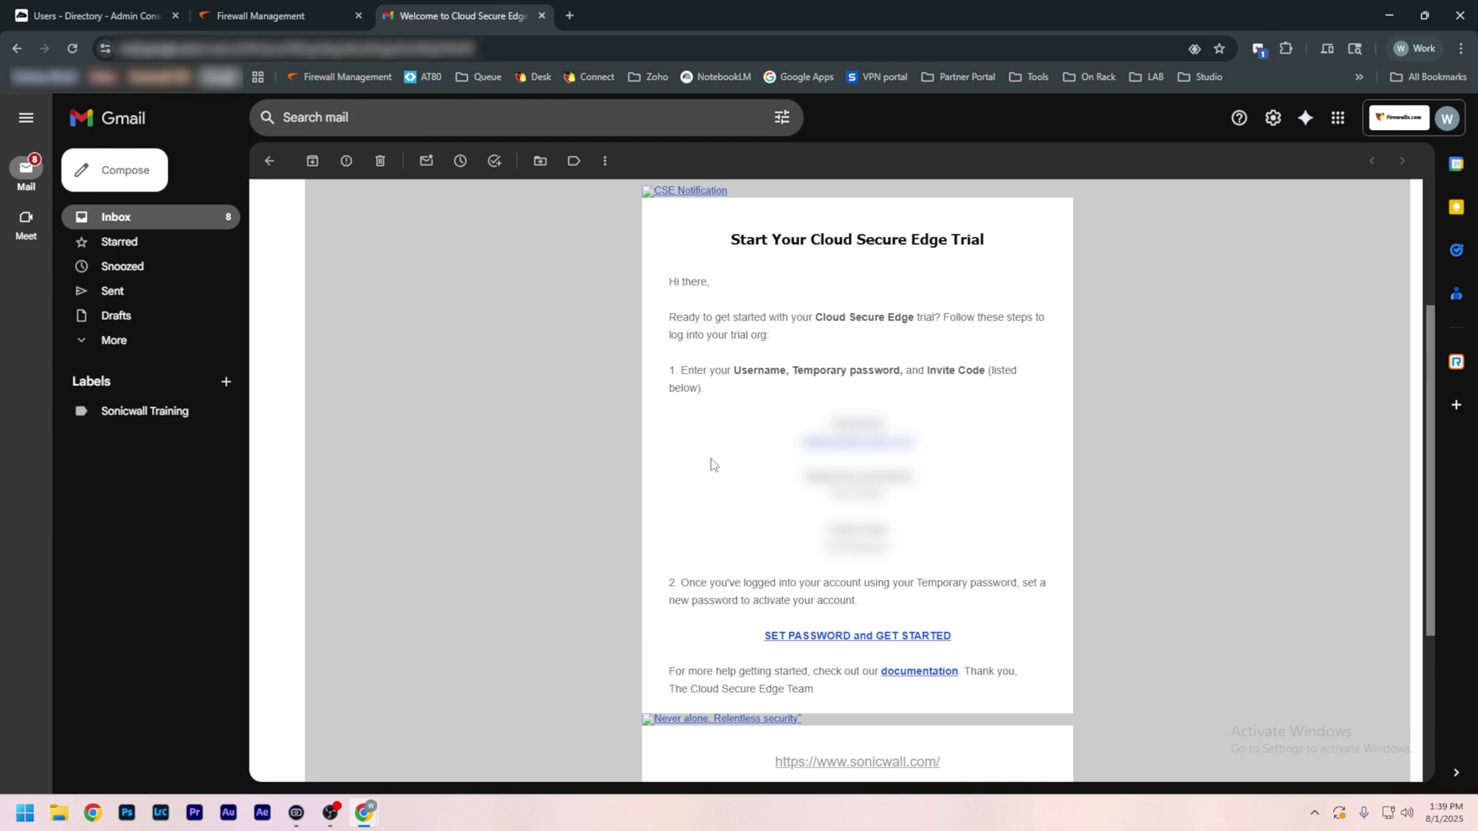
# Step: Copy the temporary password from the trial e-mail and set a new account password
pyautogui.doubleClick(866, 494)
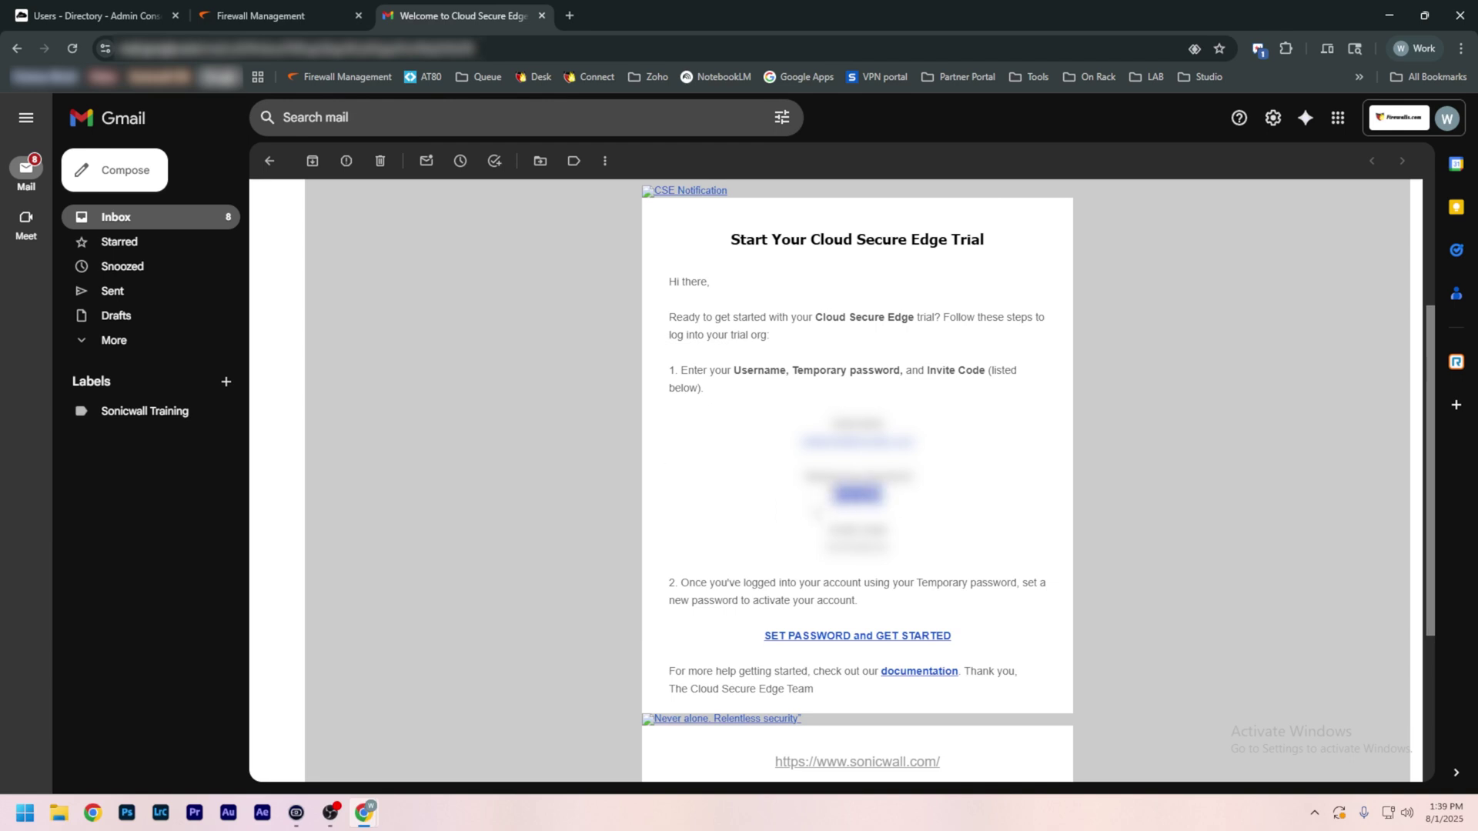
pyautogui.click(839, 635)
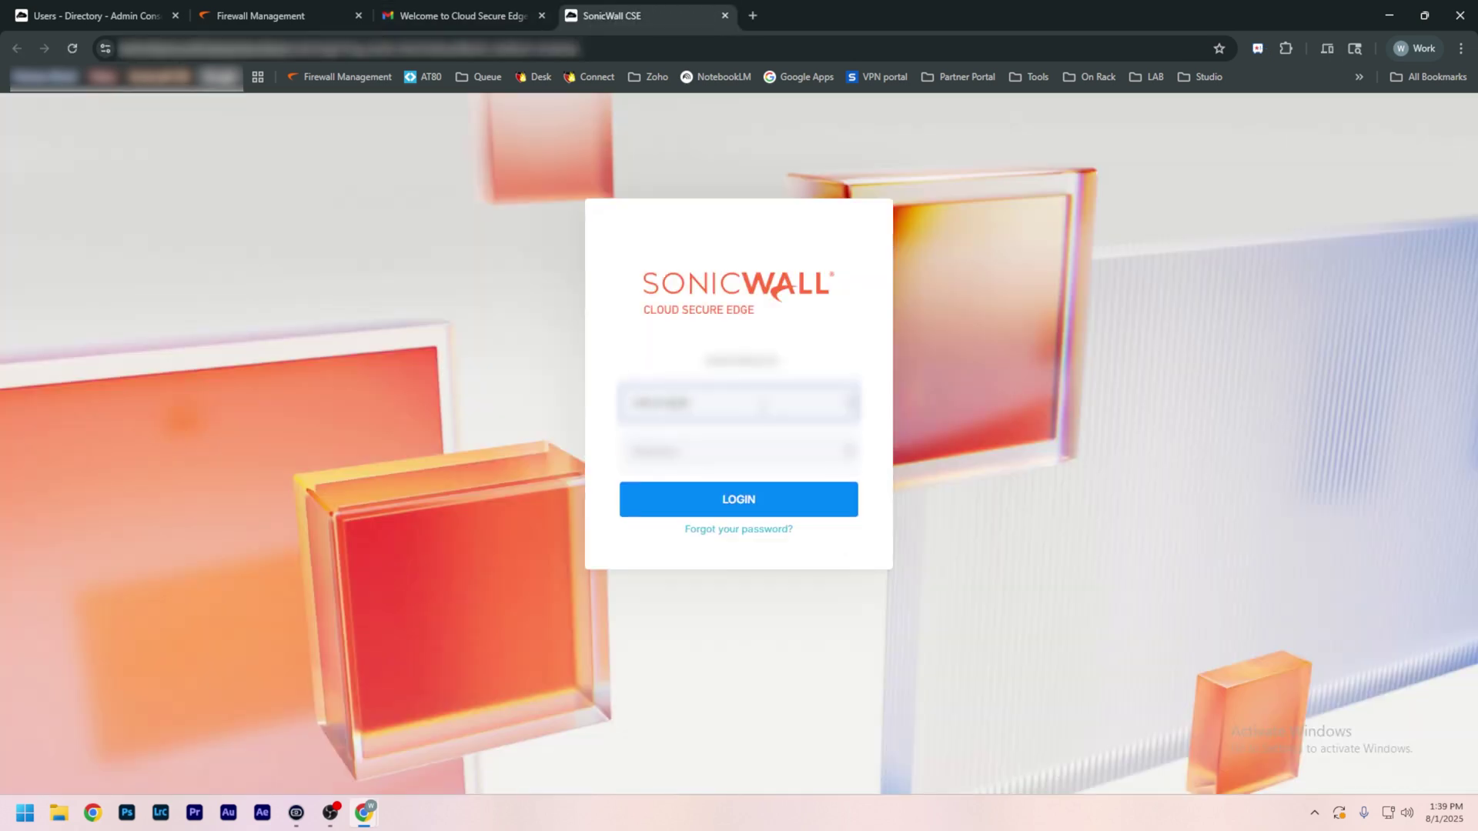
pyautogui.click(756, 382)
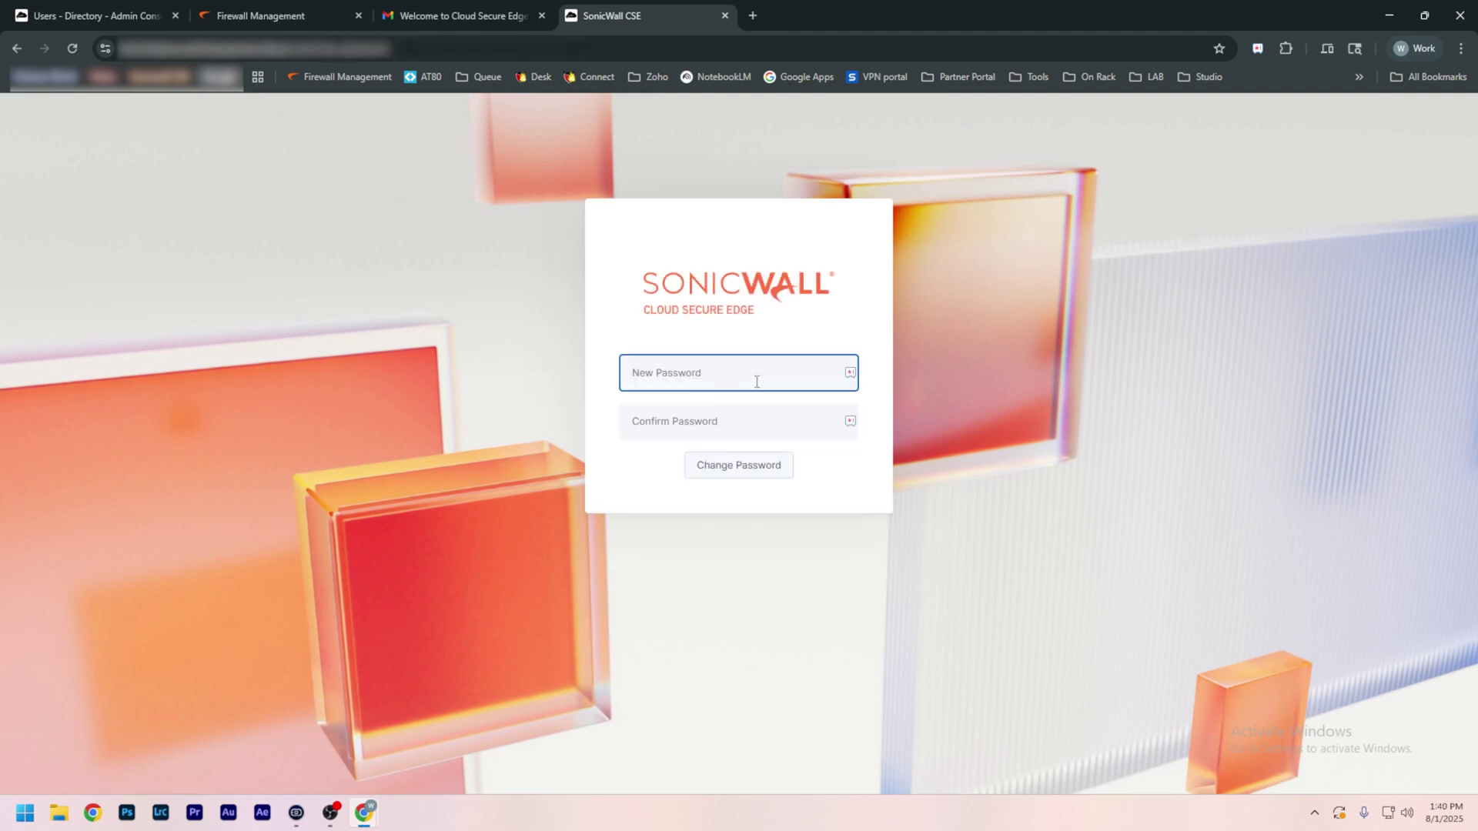
pyautogui.write('•')
pyautogui.press('Tab')
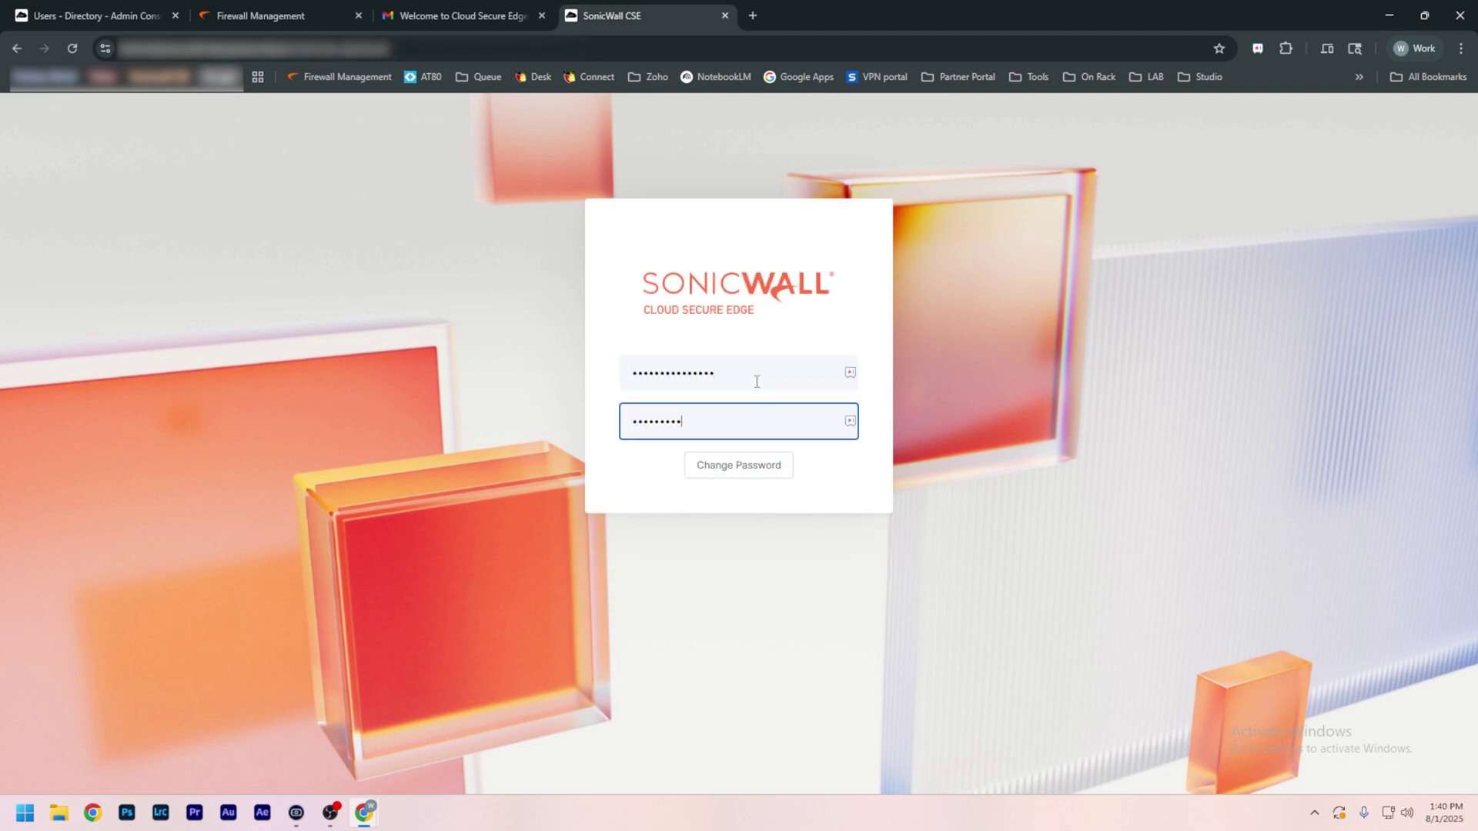
pyautogui.click(739, 464)
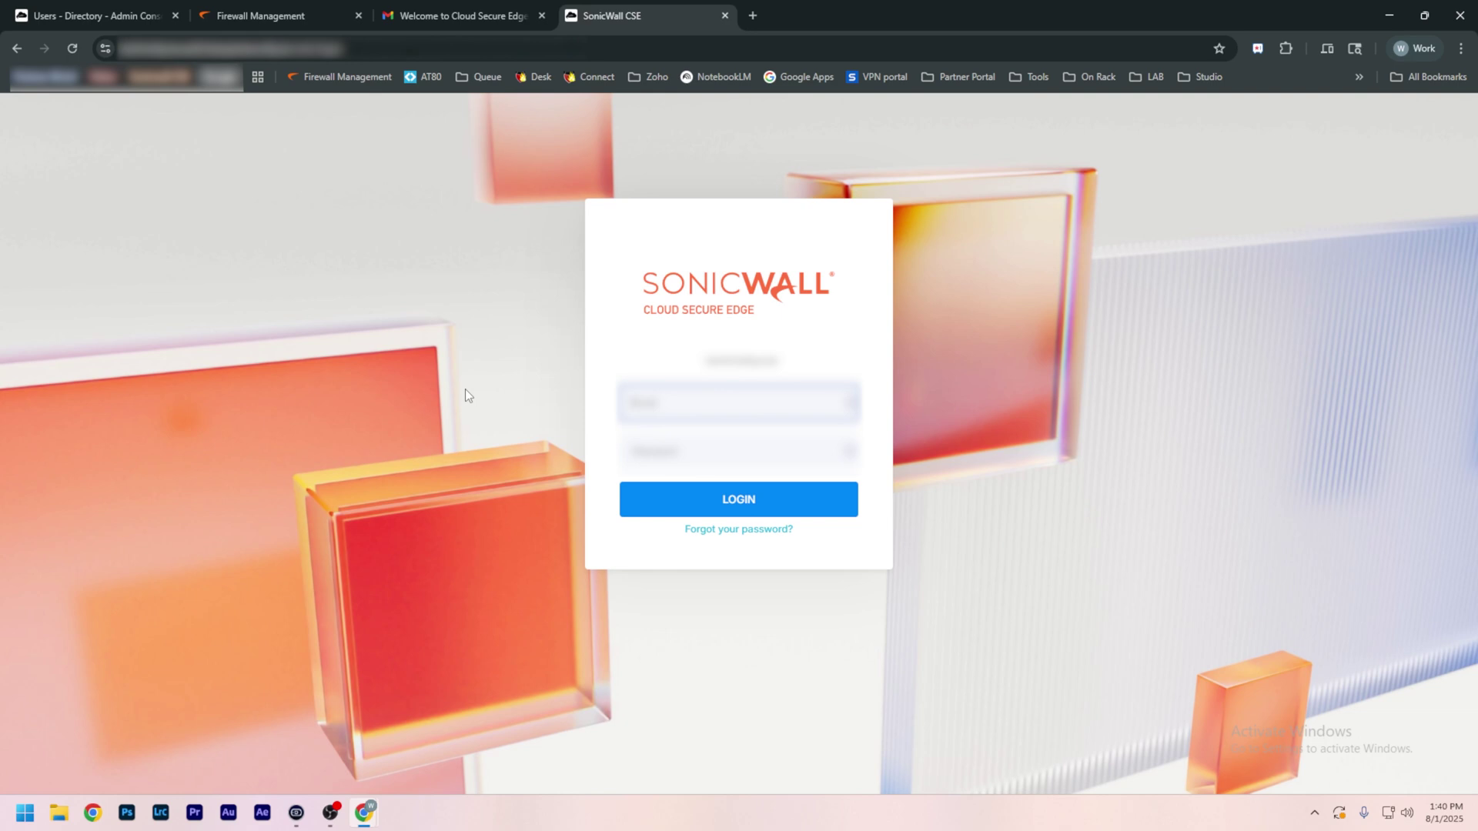
# Step: Log in to Cloud Secure Edge with the account e-mail and new password
pyautogui.press('Tab')
pyautogui.write('••••••••••')
pyautogui.press('Return')
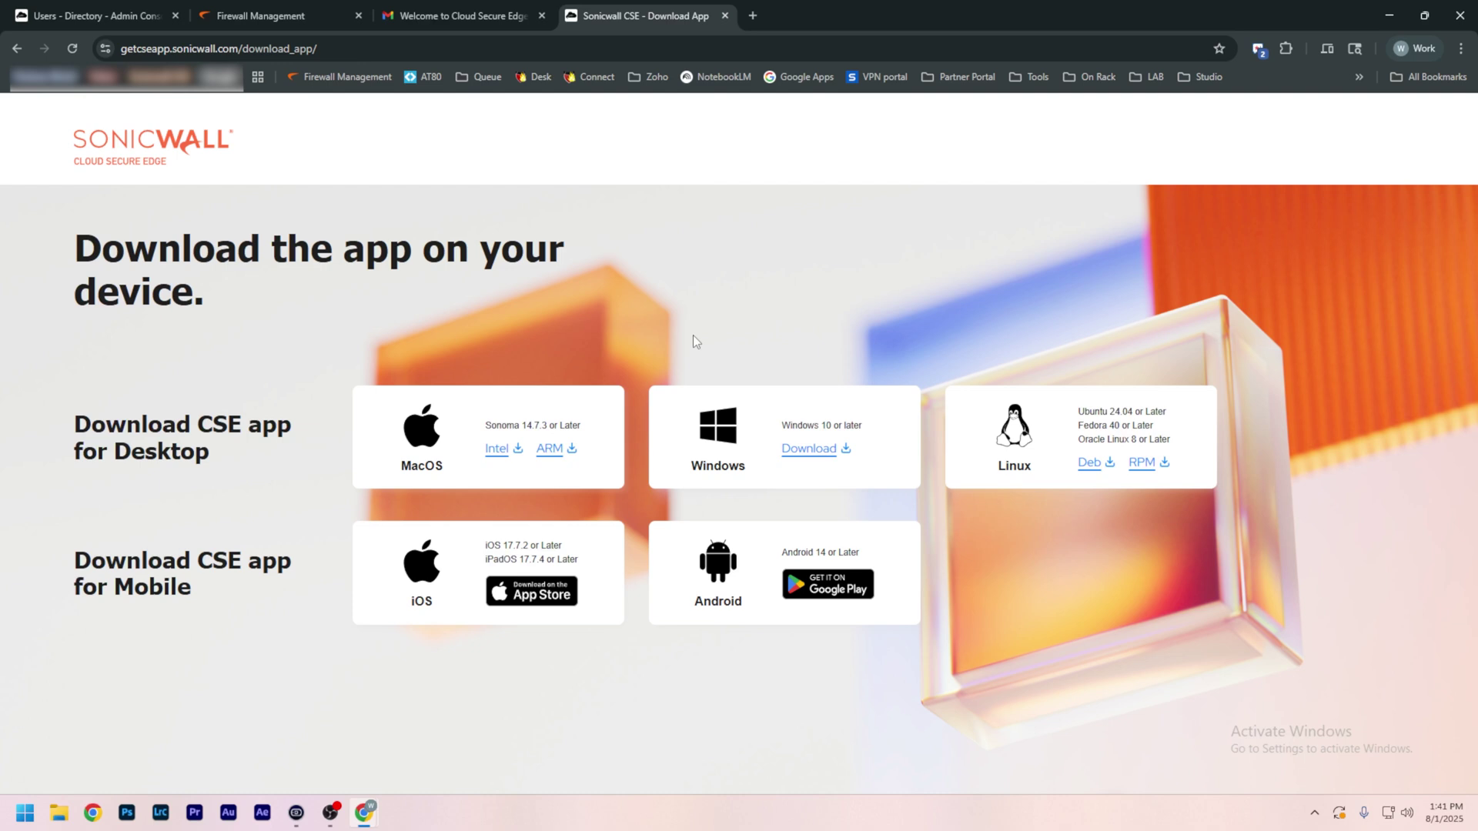
# Step: Download the Windows CSE app, then go to the firewall management console
pyautogui.click(804, 456)
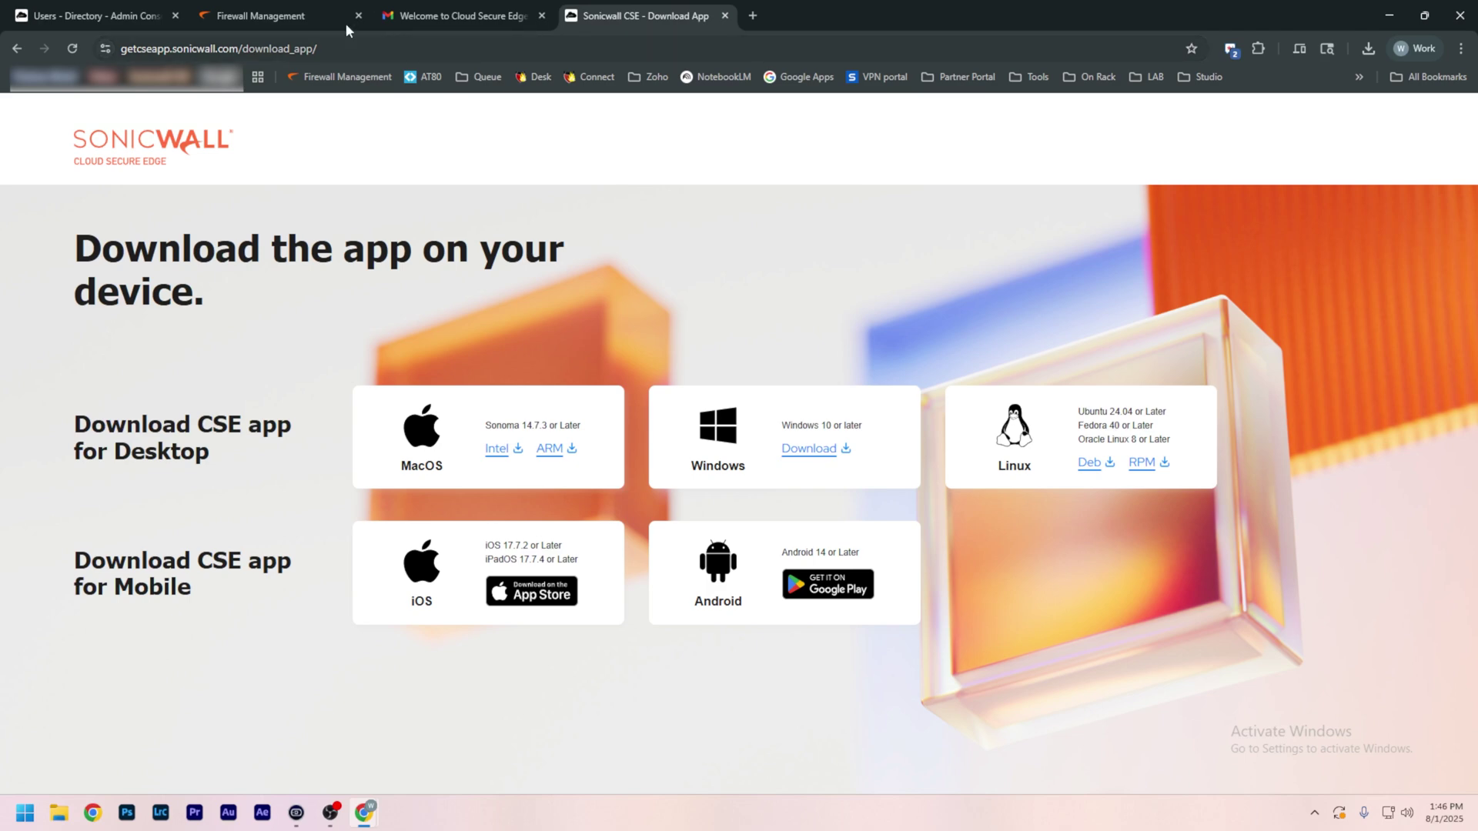
pyautogui.click(312, 9)
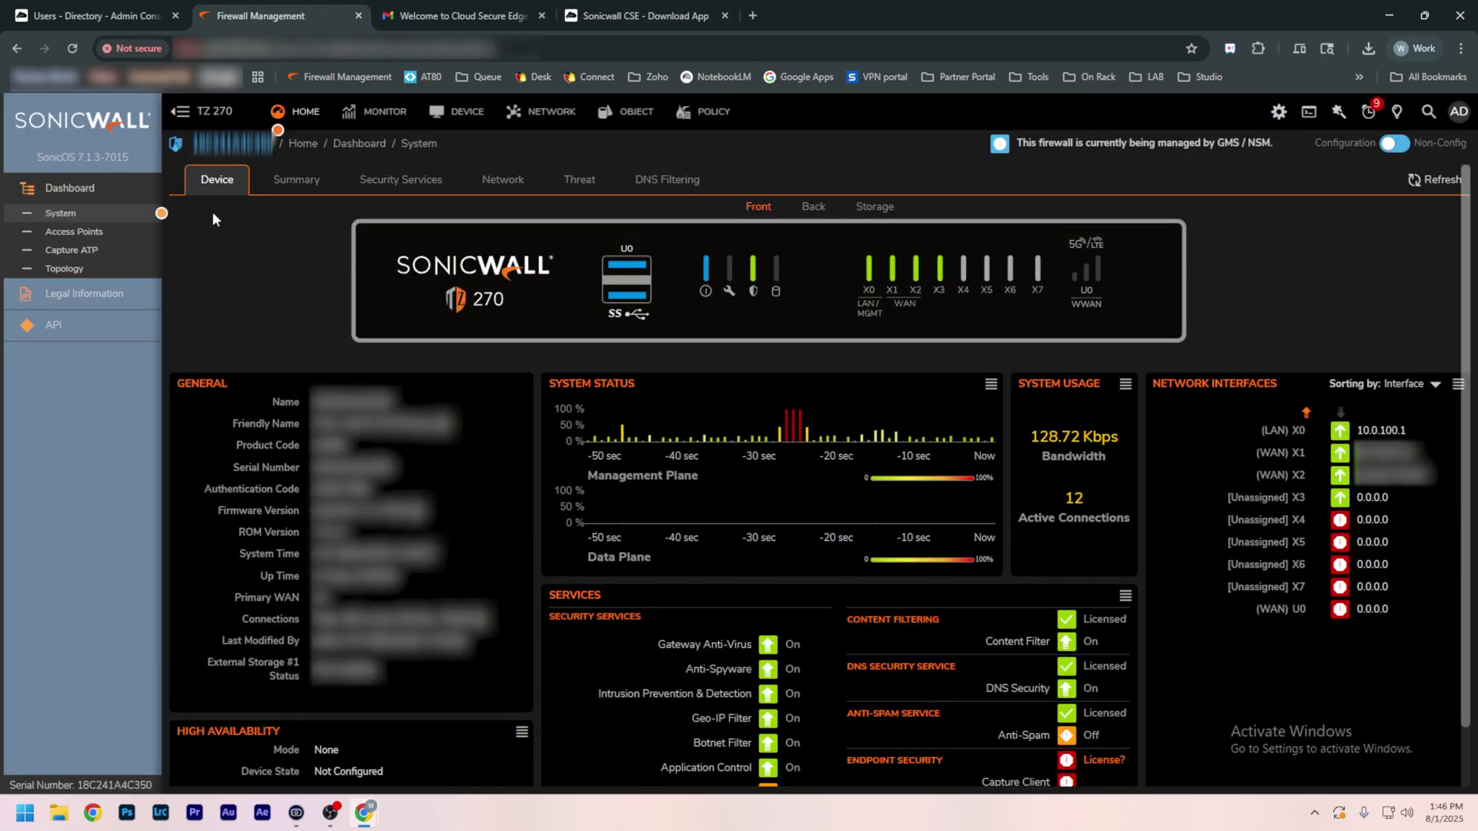
# Step: Enable Cloud Secure Edge Connectivity in Network > Cloud Secure Edge > Access Settings and view Connectors
pyautogui.click(537, 117)
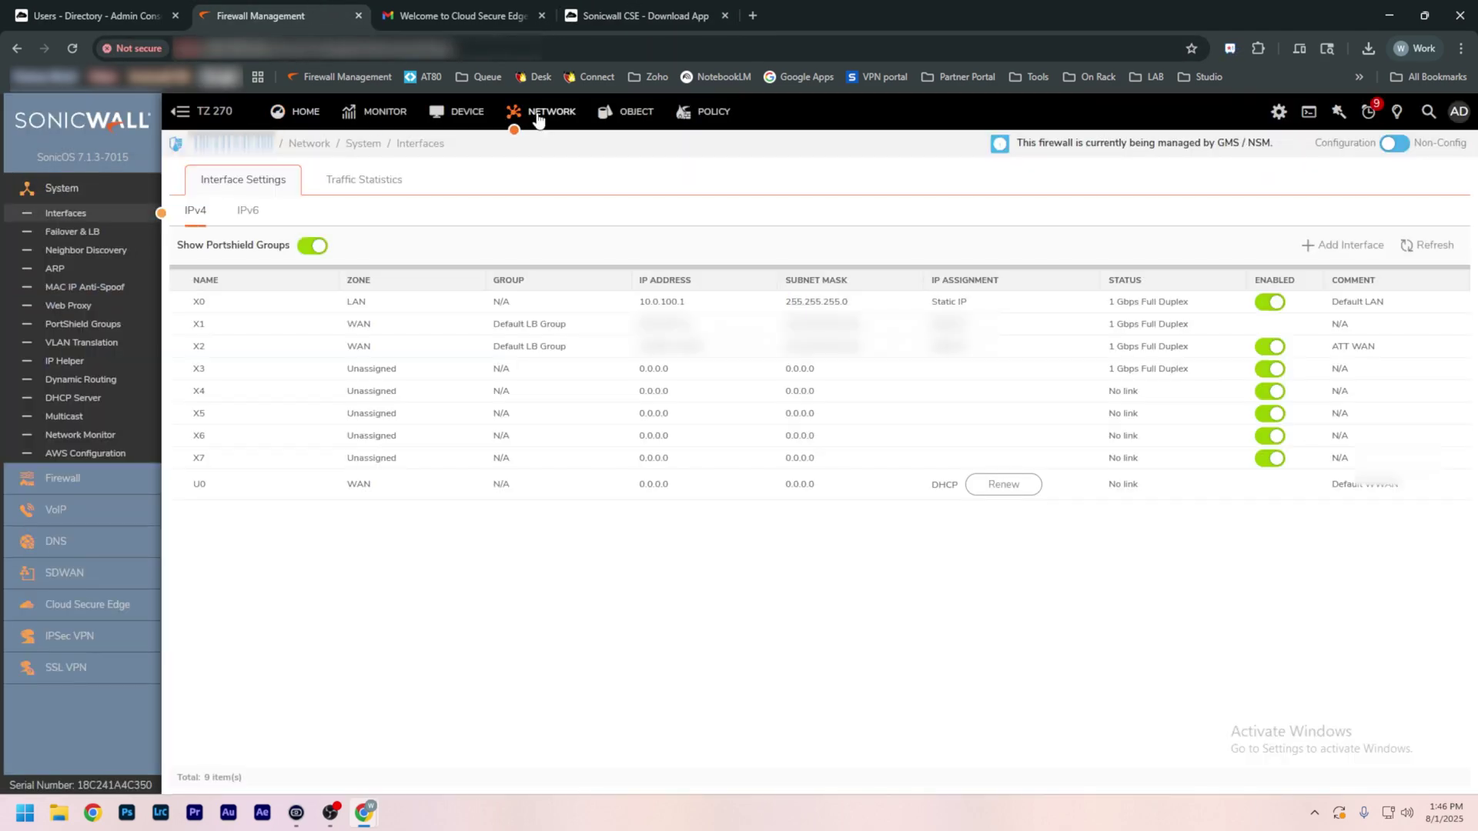
pyautogui.click(97, 605)
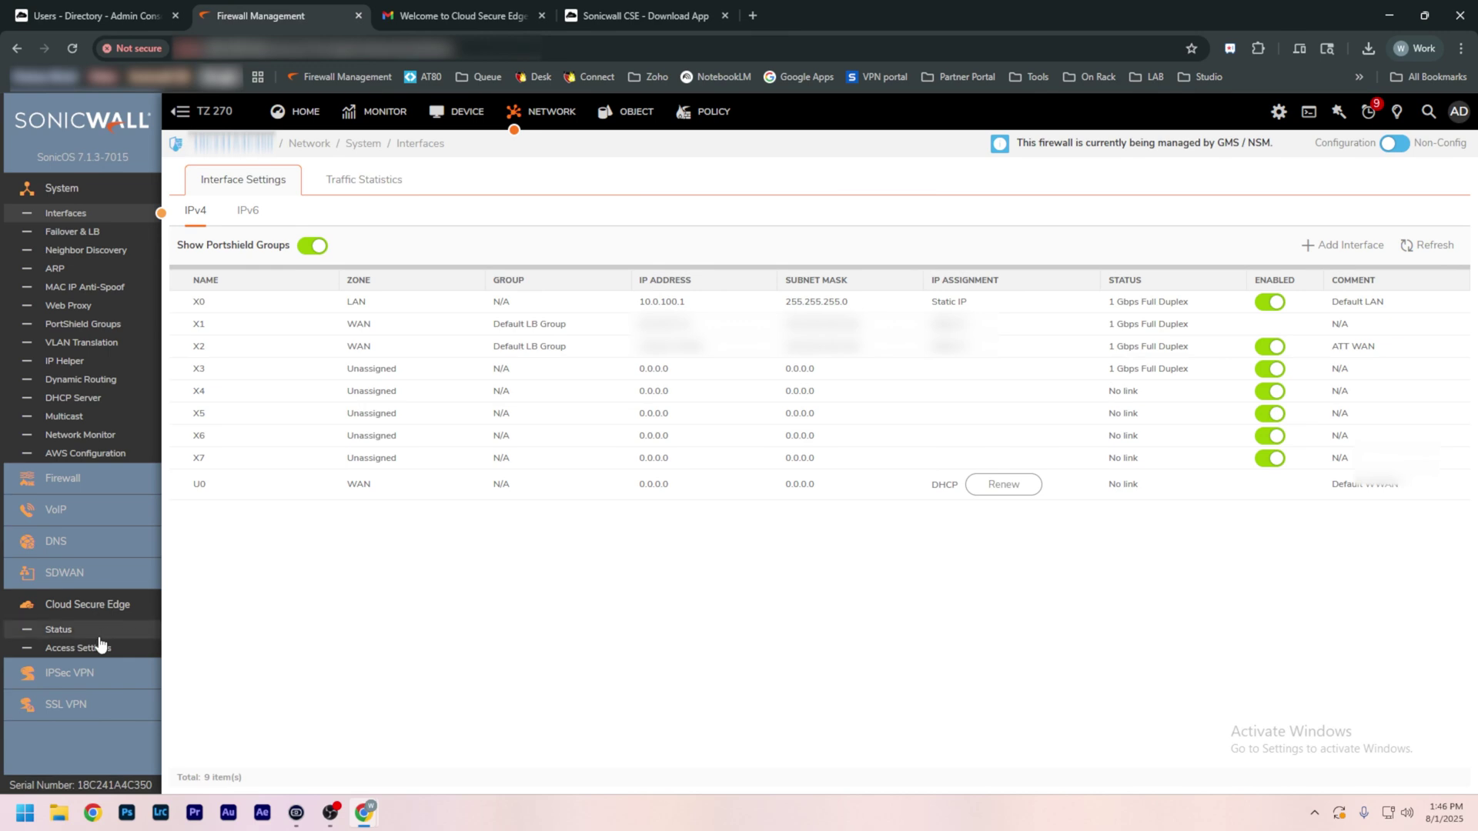
pyautogui.click(62, 630)
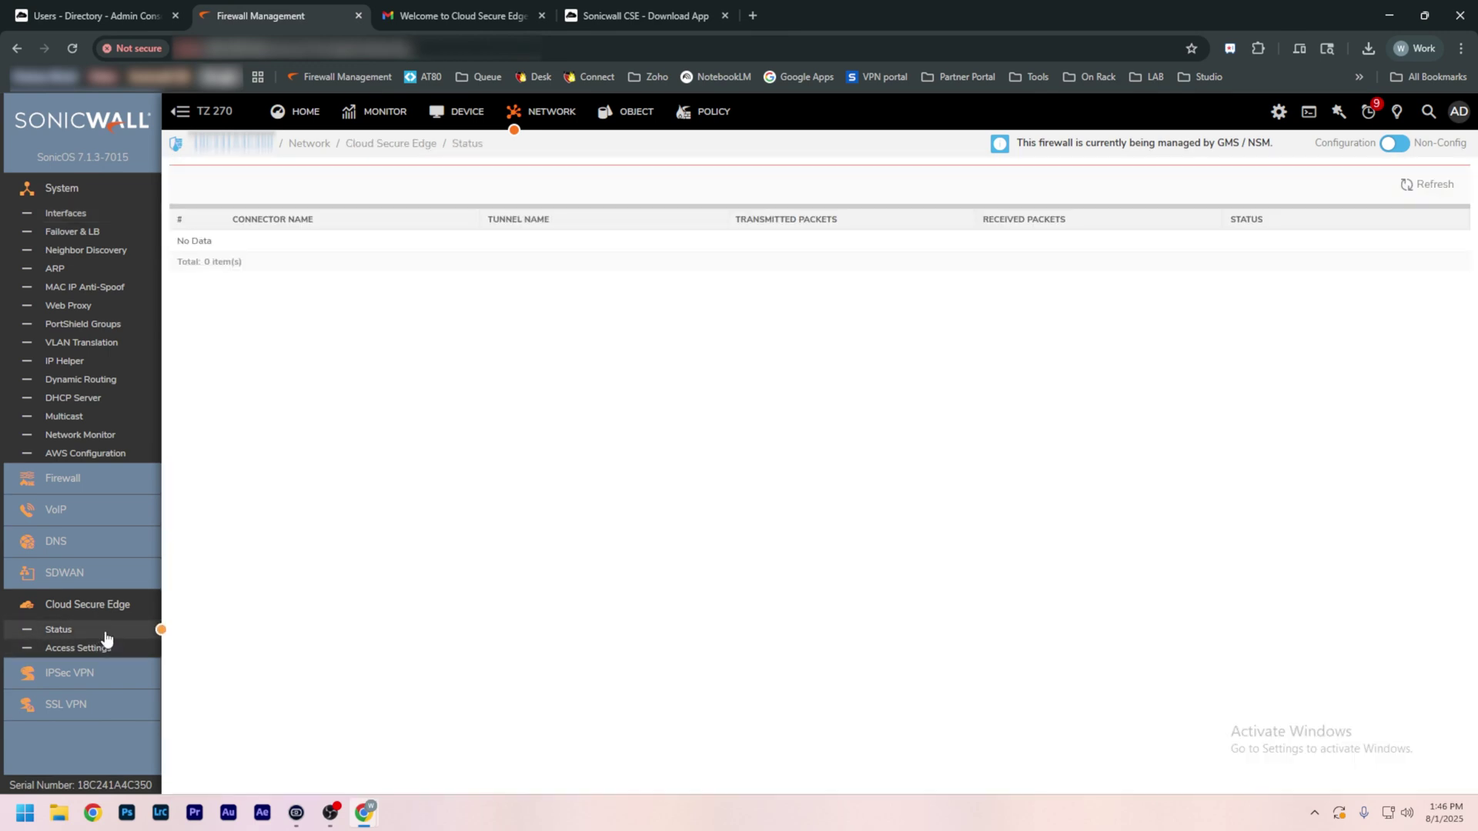
pyautogui.click(103, 652)
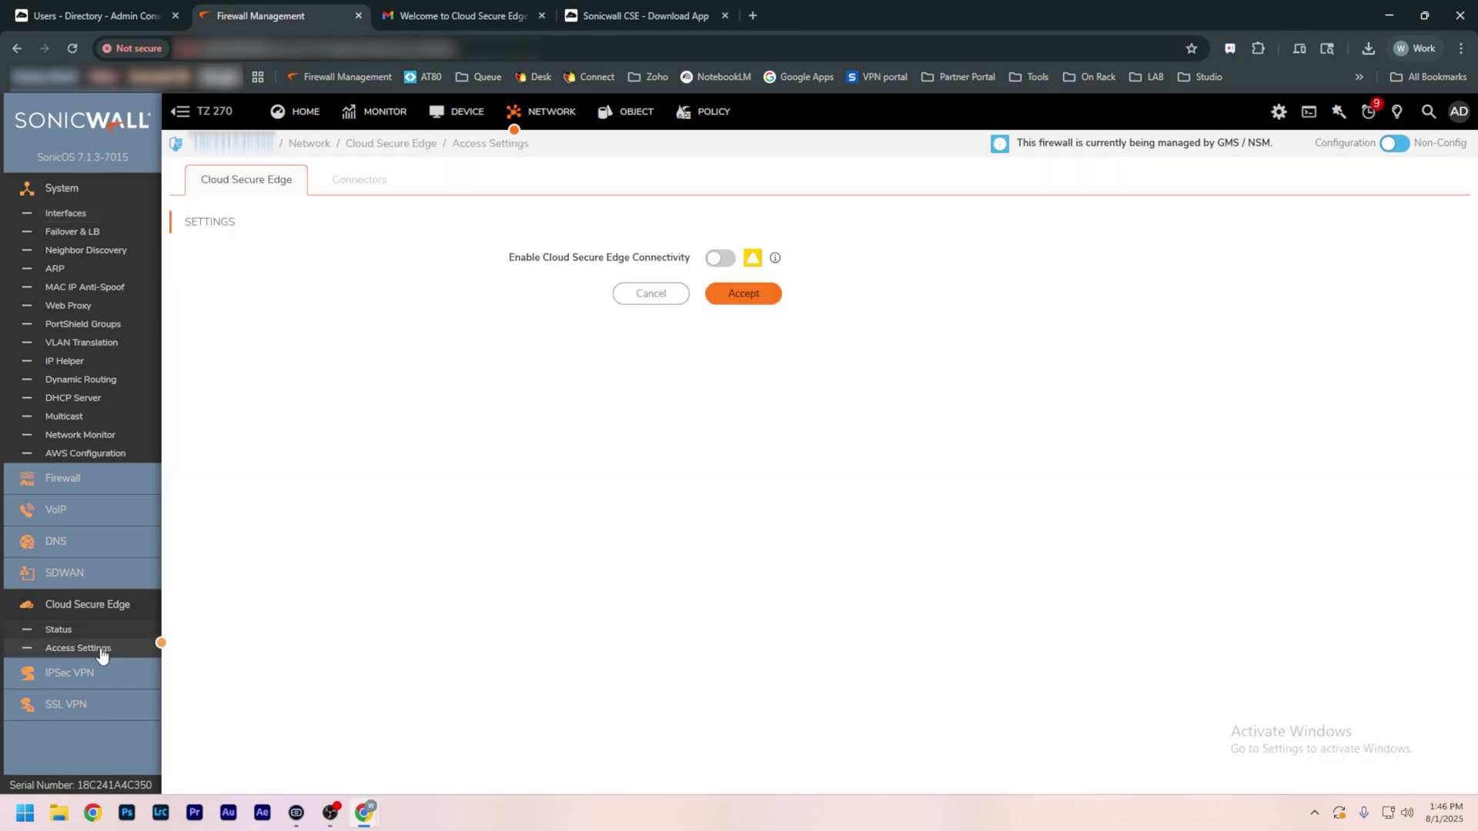
pyautogui.click(721, 259)
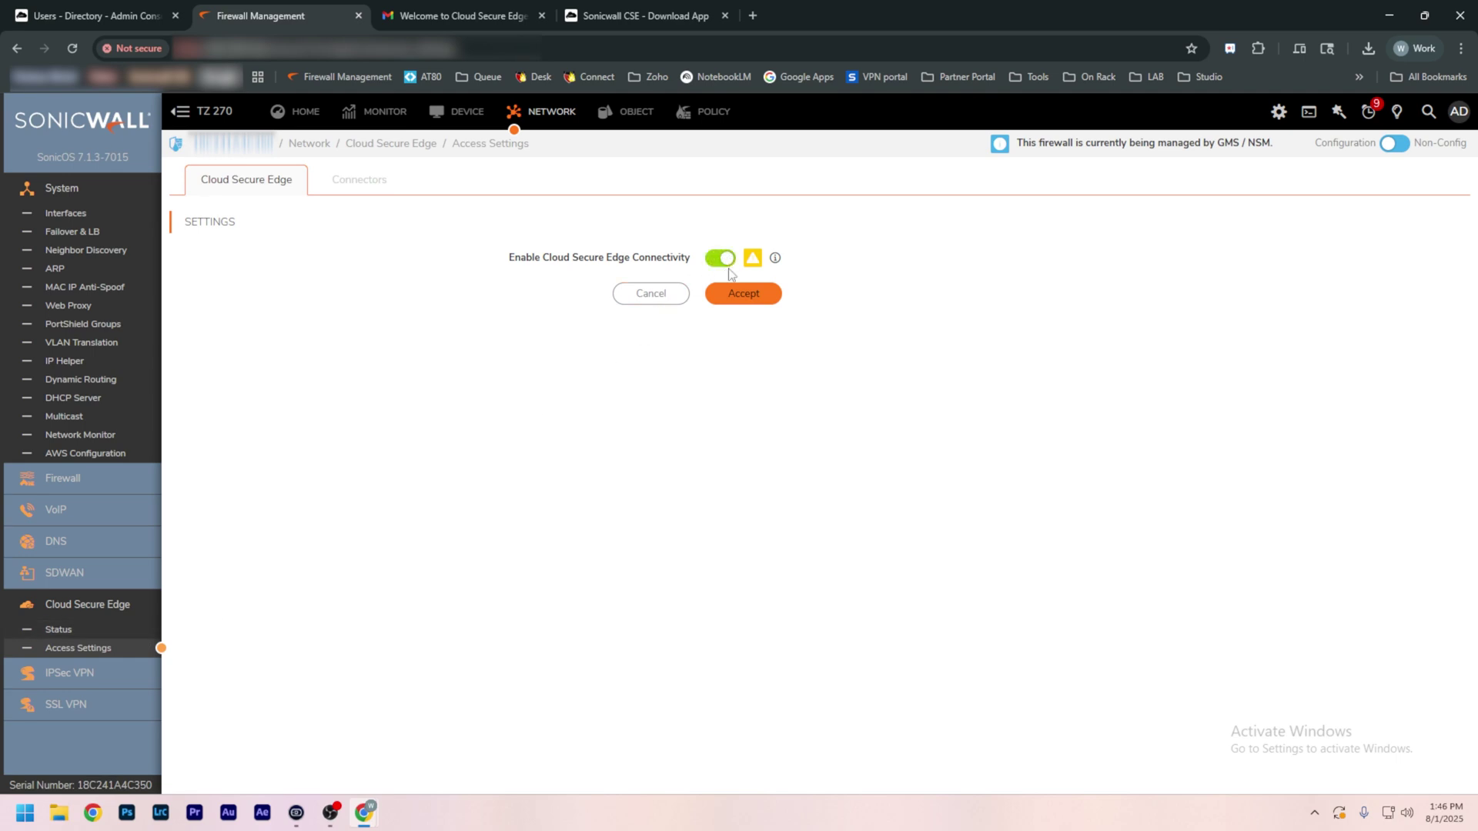
pyautogui.click(735, 301)
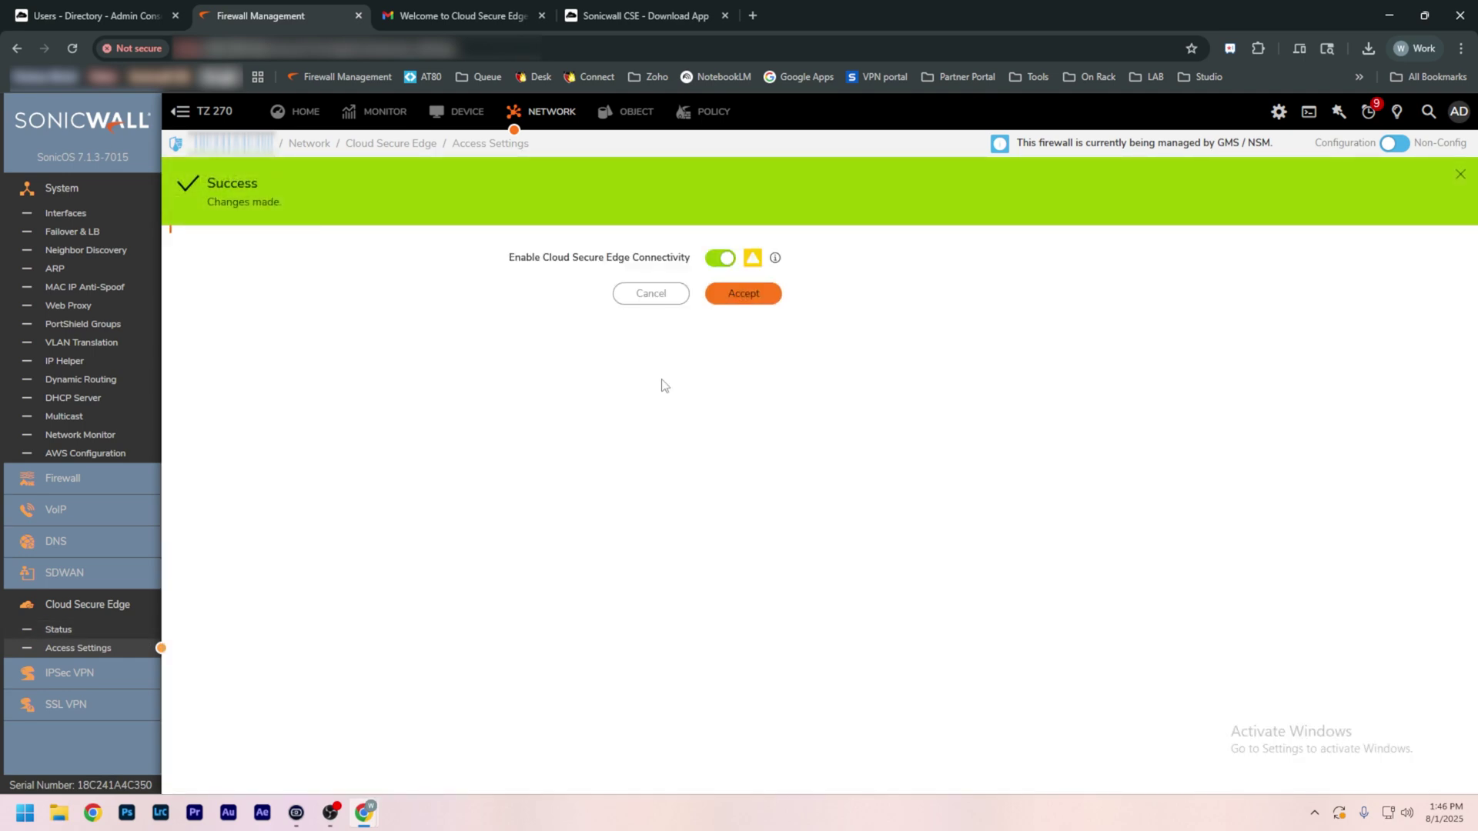
pyautogui.click(343, 179)
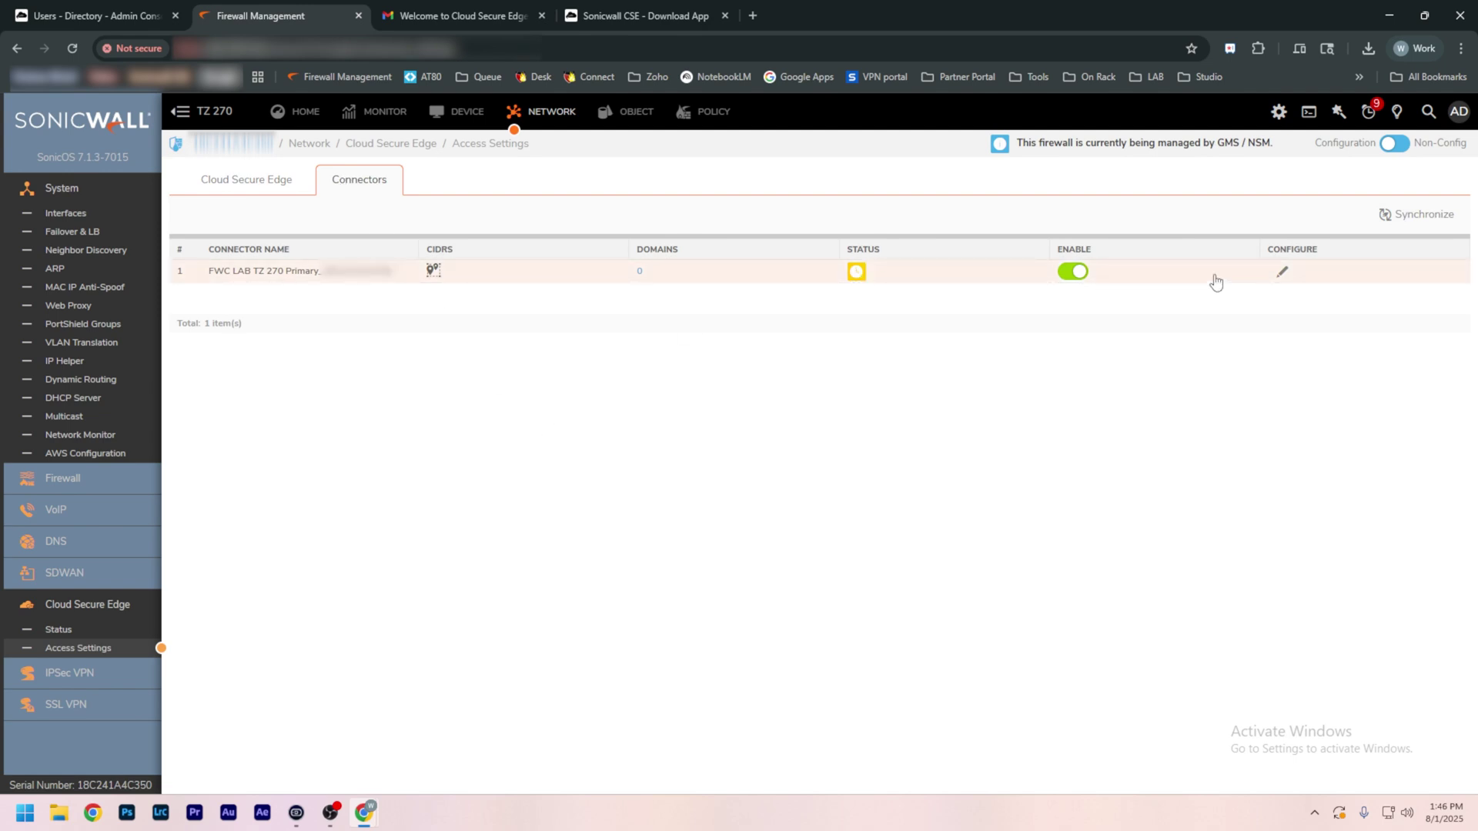
# Step: Add X0 Subnet to the connector's Default CSE Allowed CIDRs group and save
pyautogui.click(1281, 272)
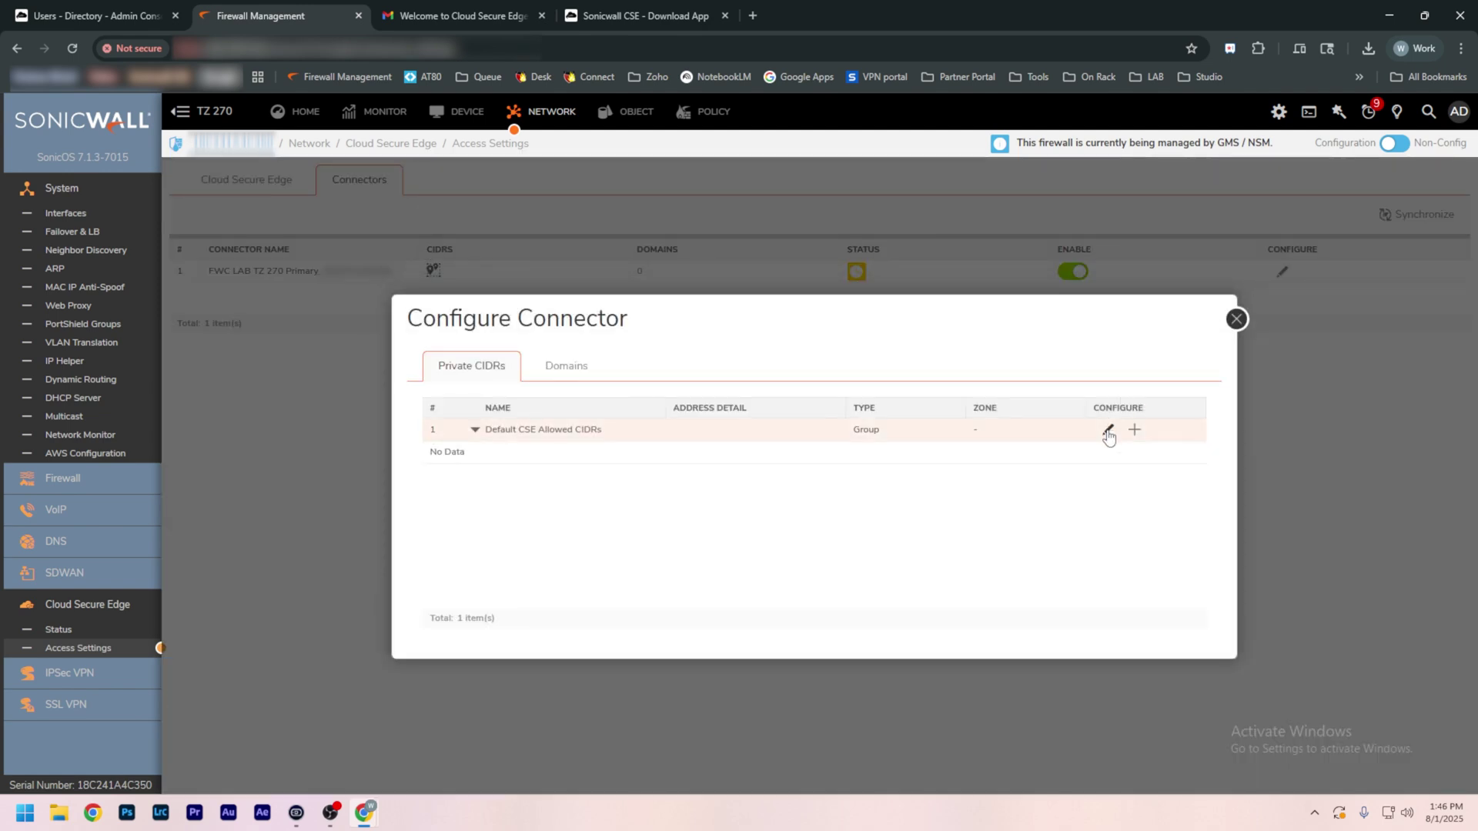
pyautogui.click(1107, 430)
pyautogui.click(558, 458)
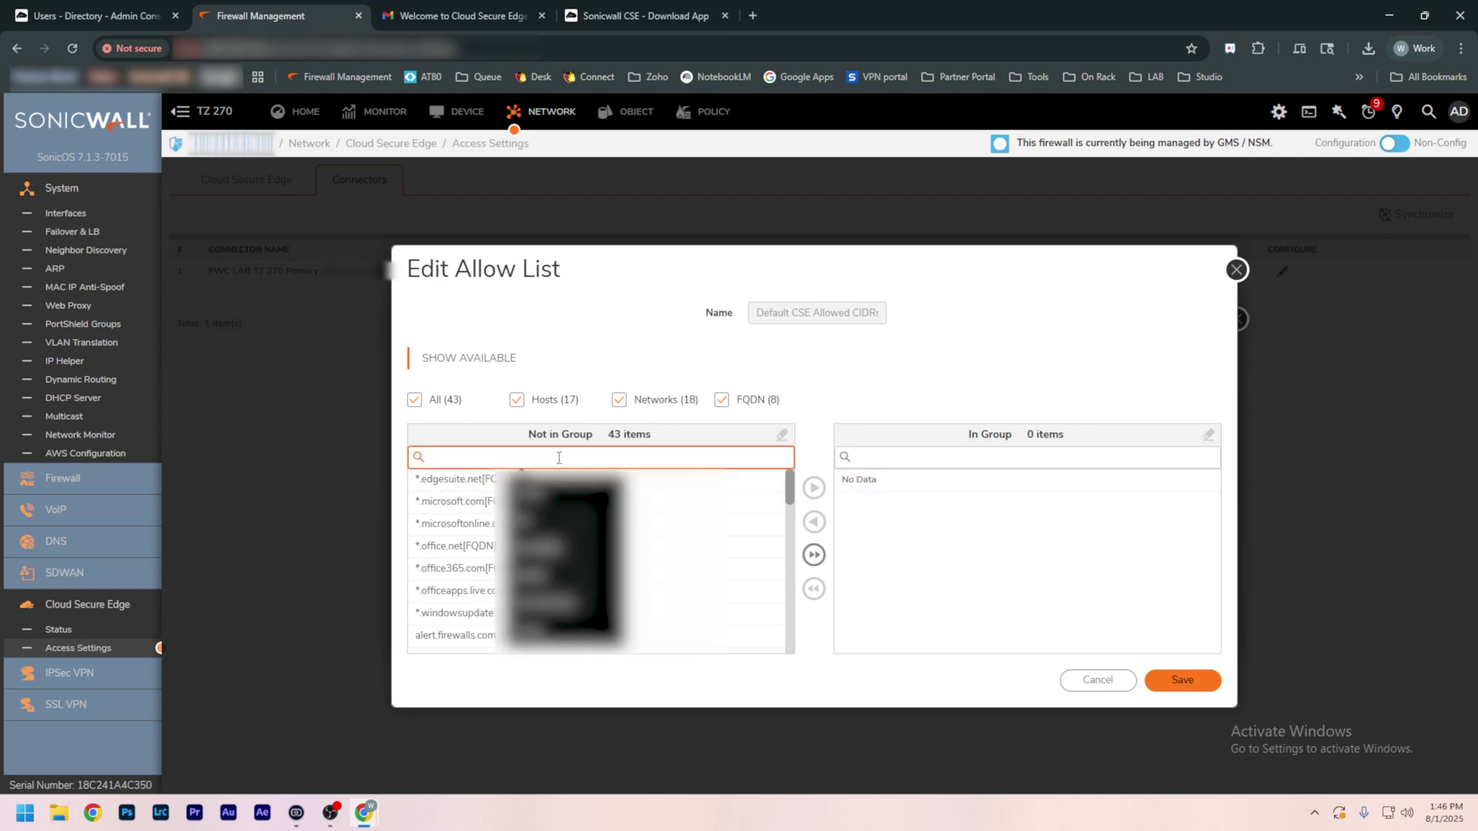
pyautogui.write('X0 S')
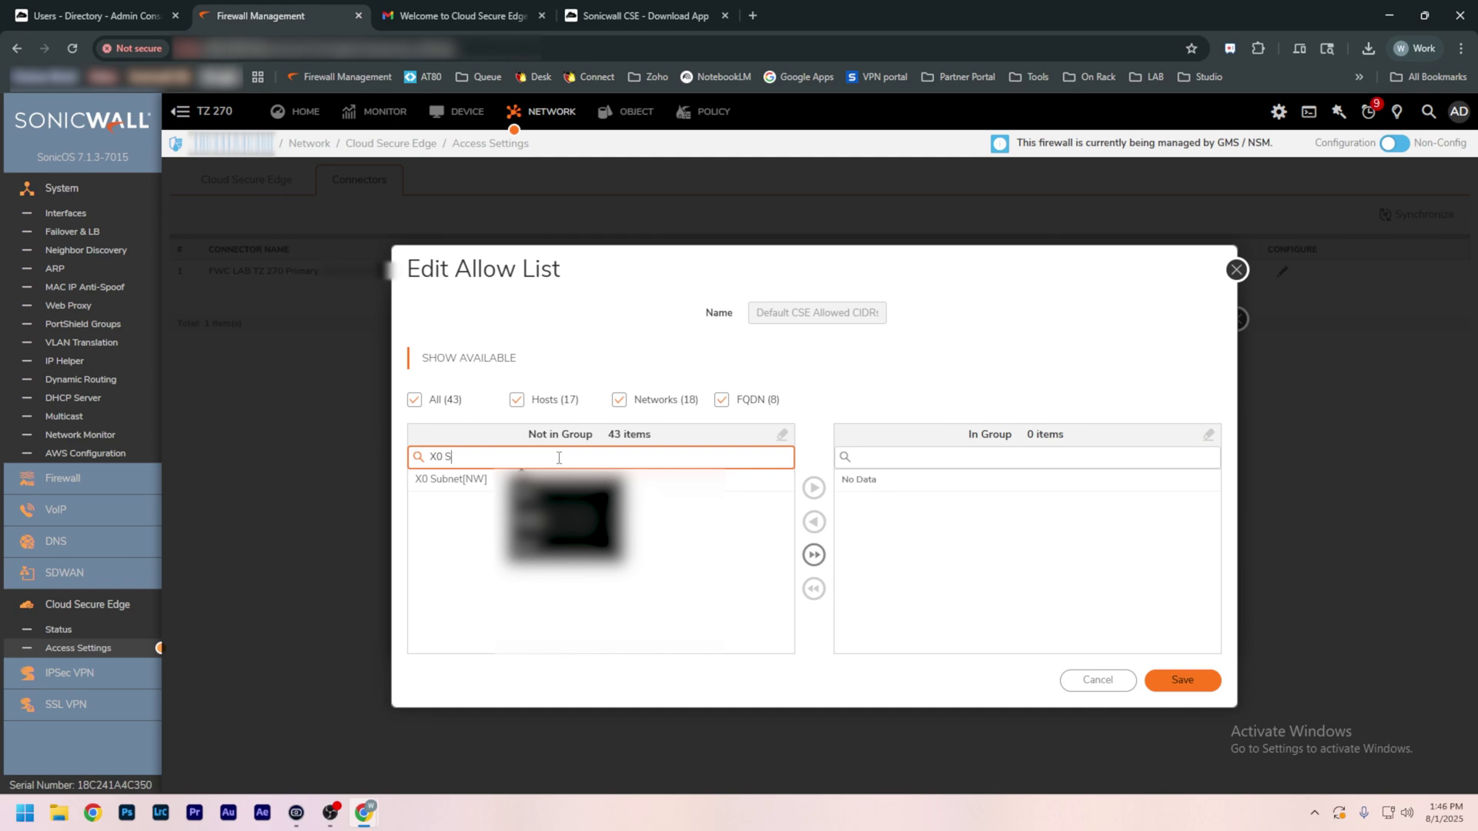
pyautogui.click(454, 480)
pyautogui.click(814, 488)
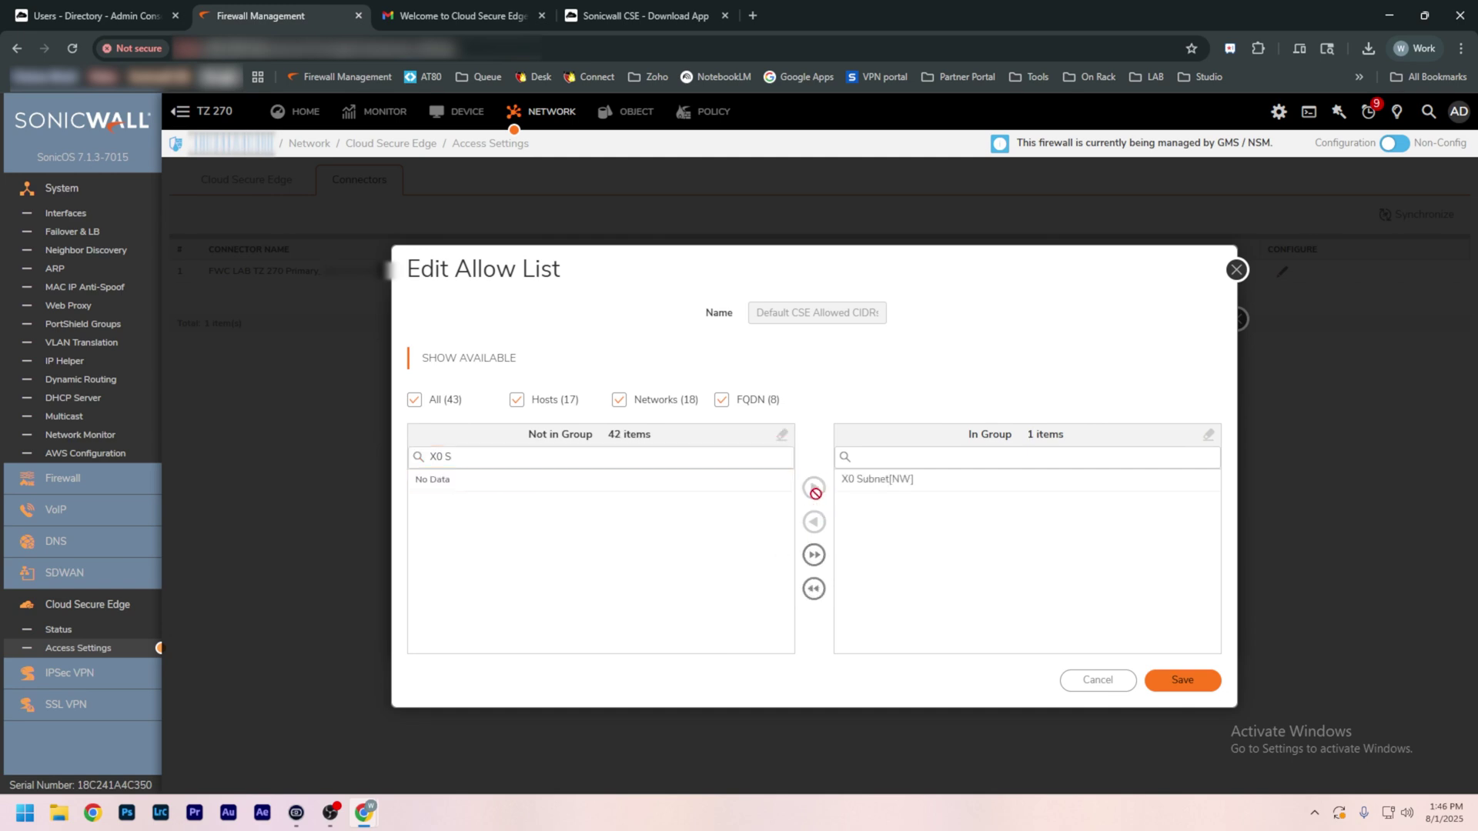
pyautogui.click(1177, 680)
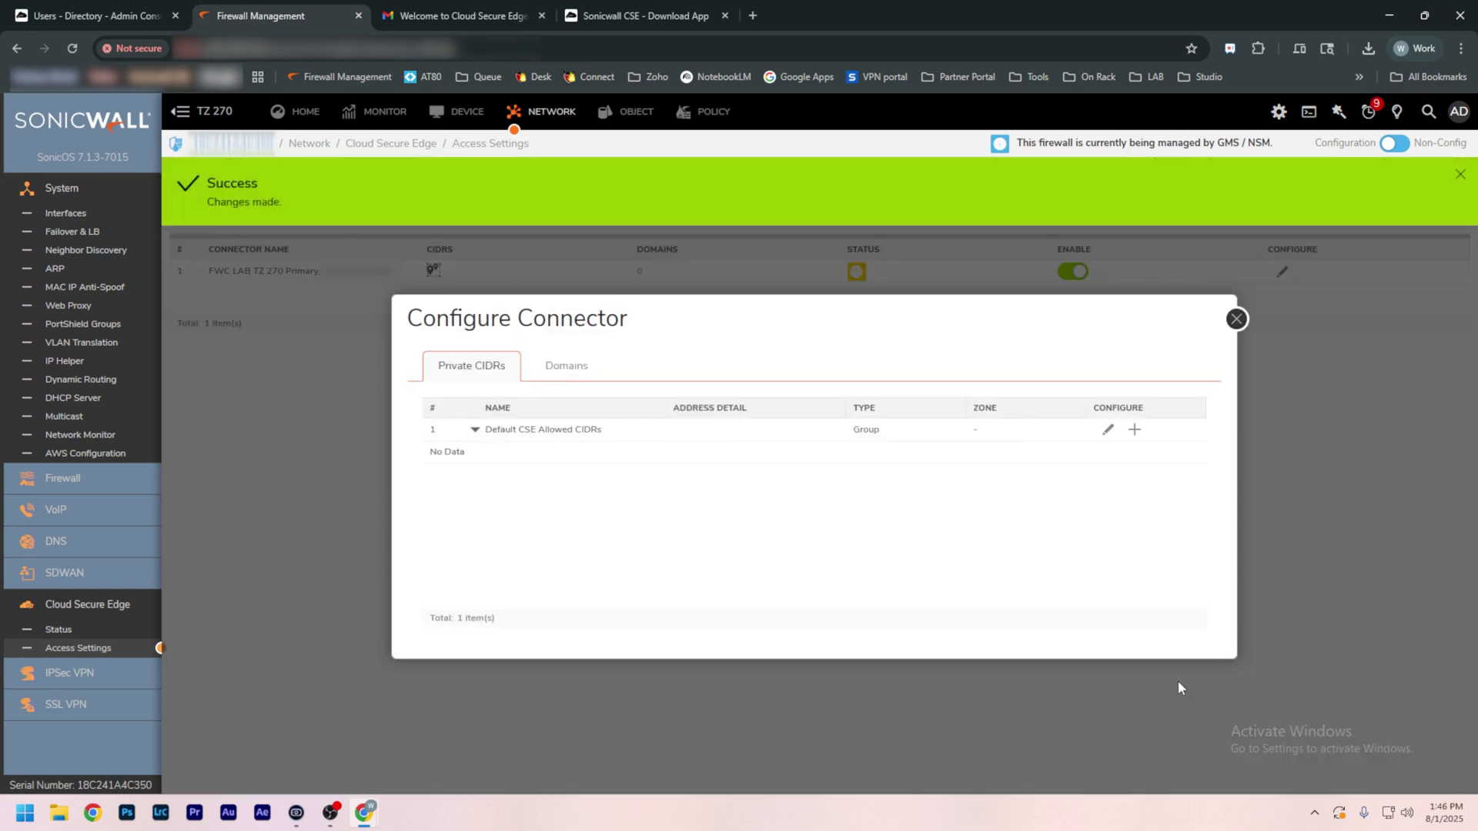
# Step: Close the connector configuration and go to the Private Access service tunnels page
pyautogui.click(1236, 319)
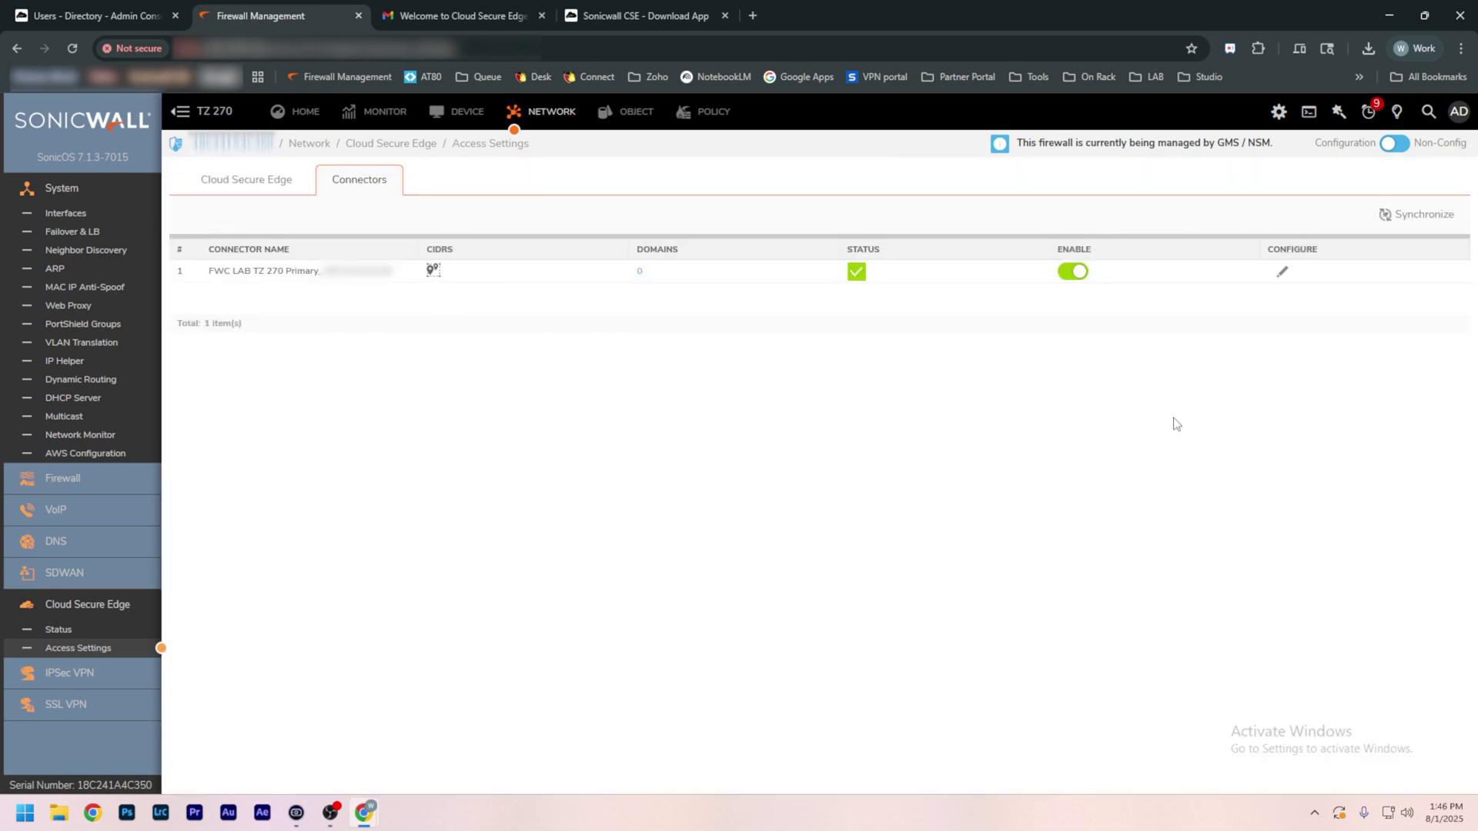
pyautogui.moveTo(856, 277)
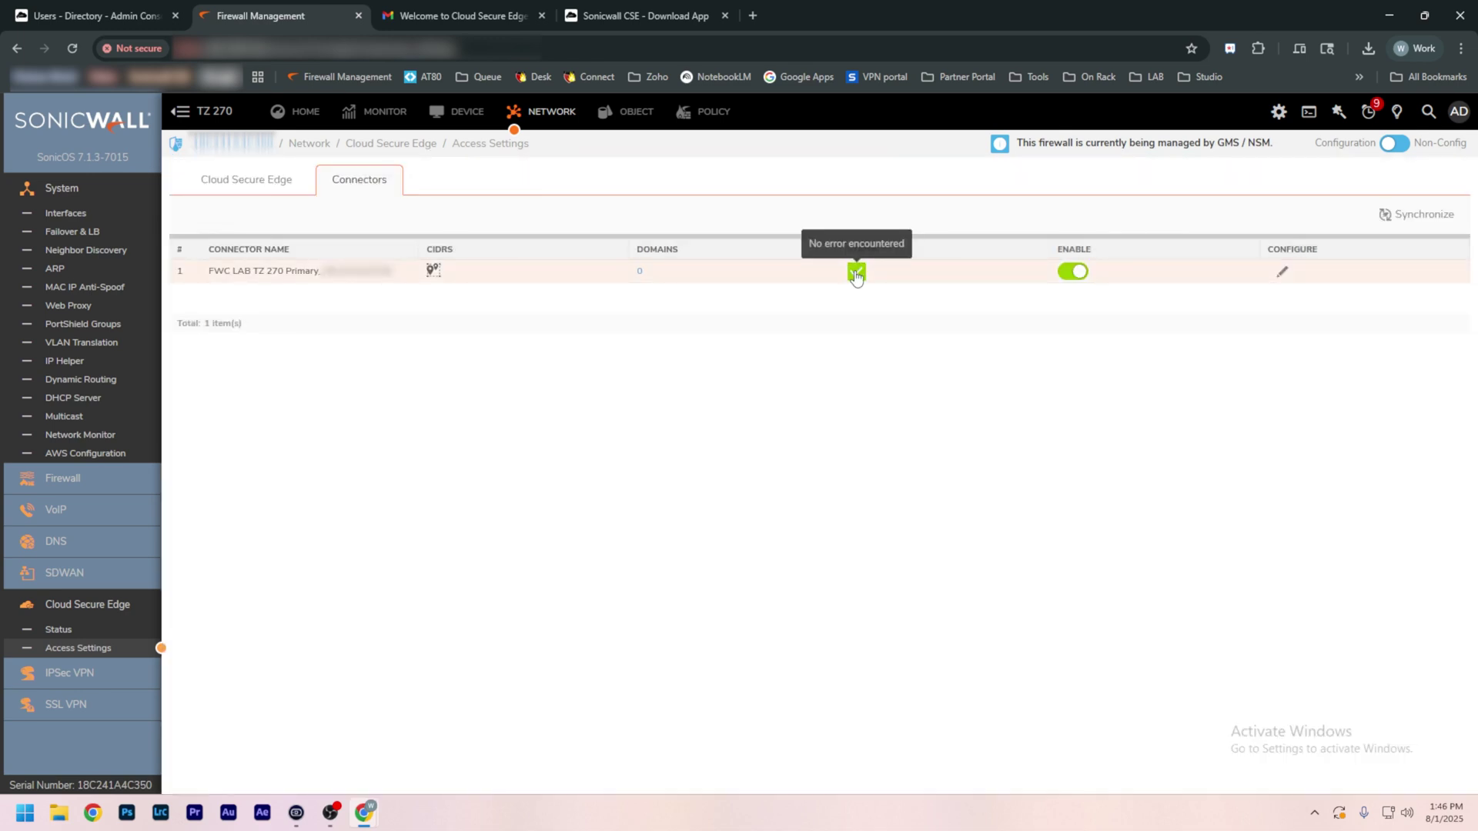
pyautogui.click(254, 182)
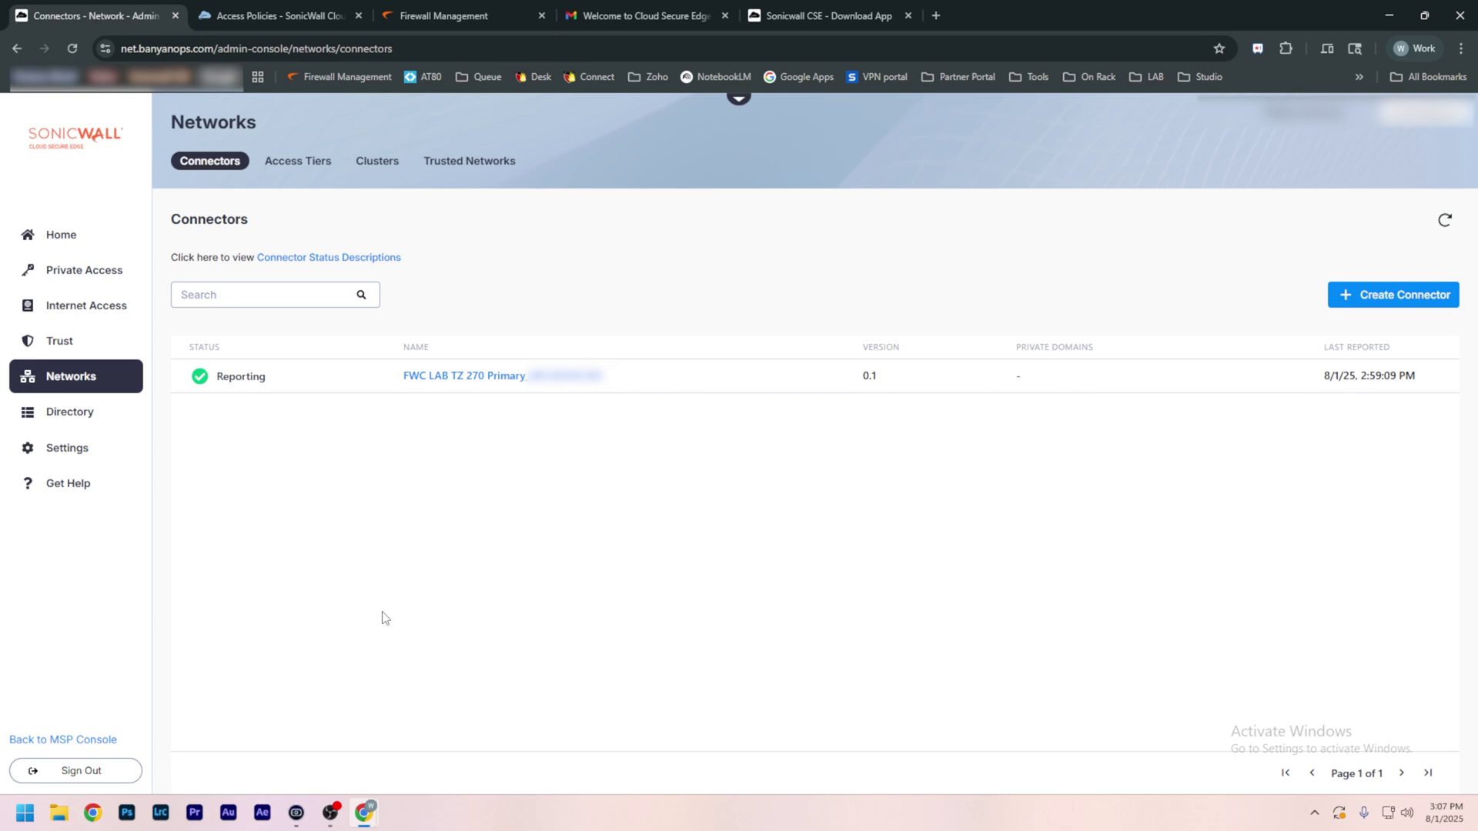
pyautogui.click(112, 277)
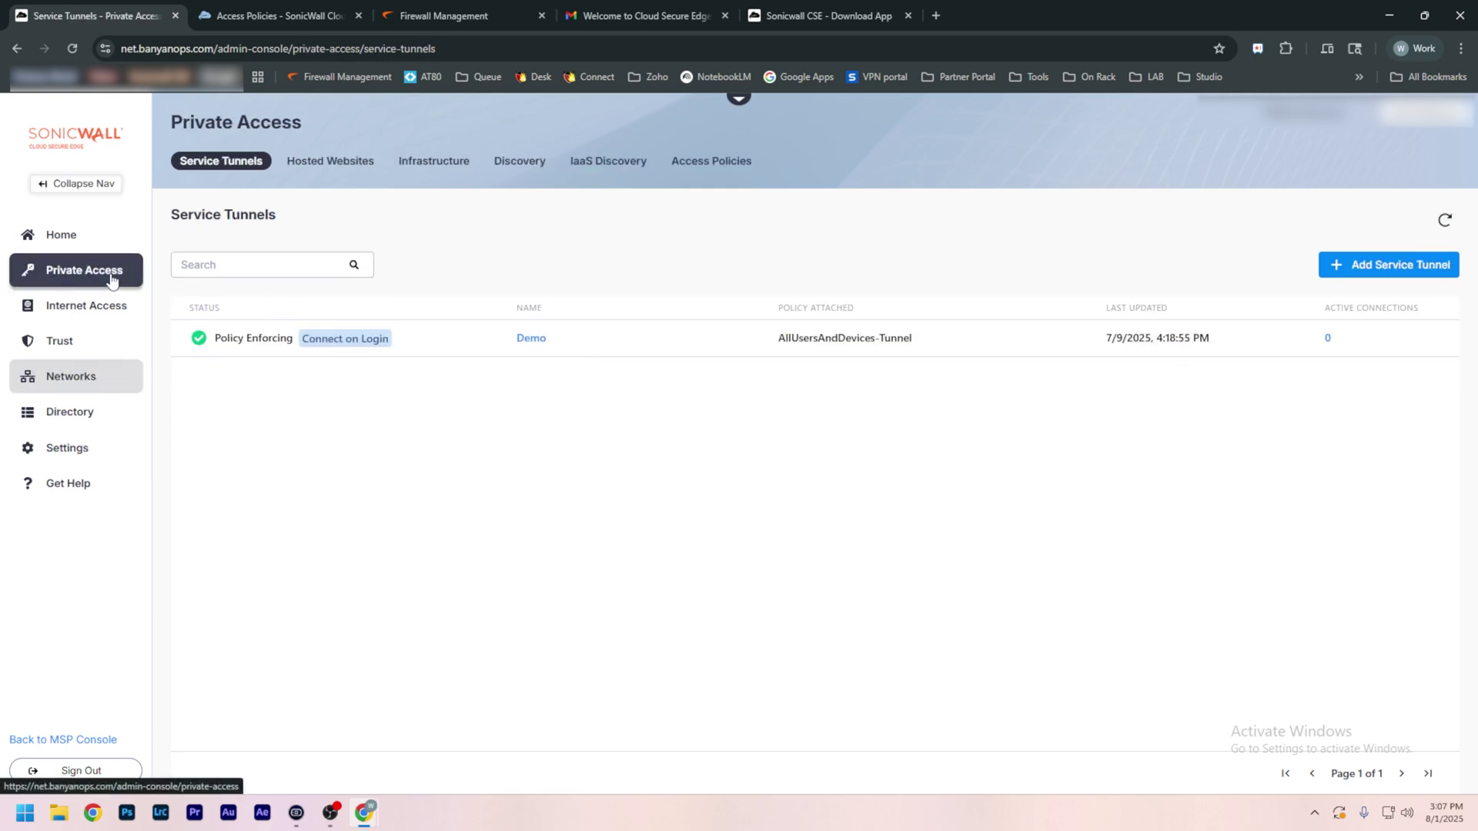
# Step: Create a service tunnel named 'To main office' using the FWC LAB TZ 270 Primary network (10.0.100.0/24)
pyautogui.click(1373, 269)
pyautogui.click(978, 273)
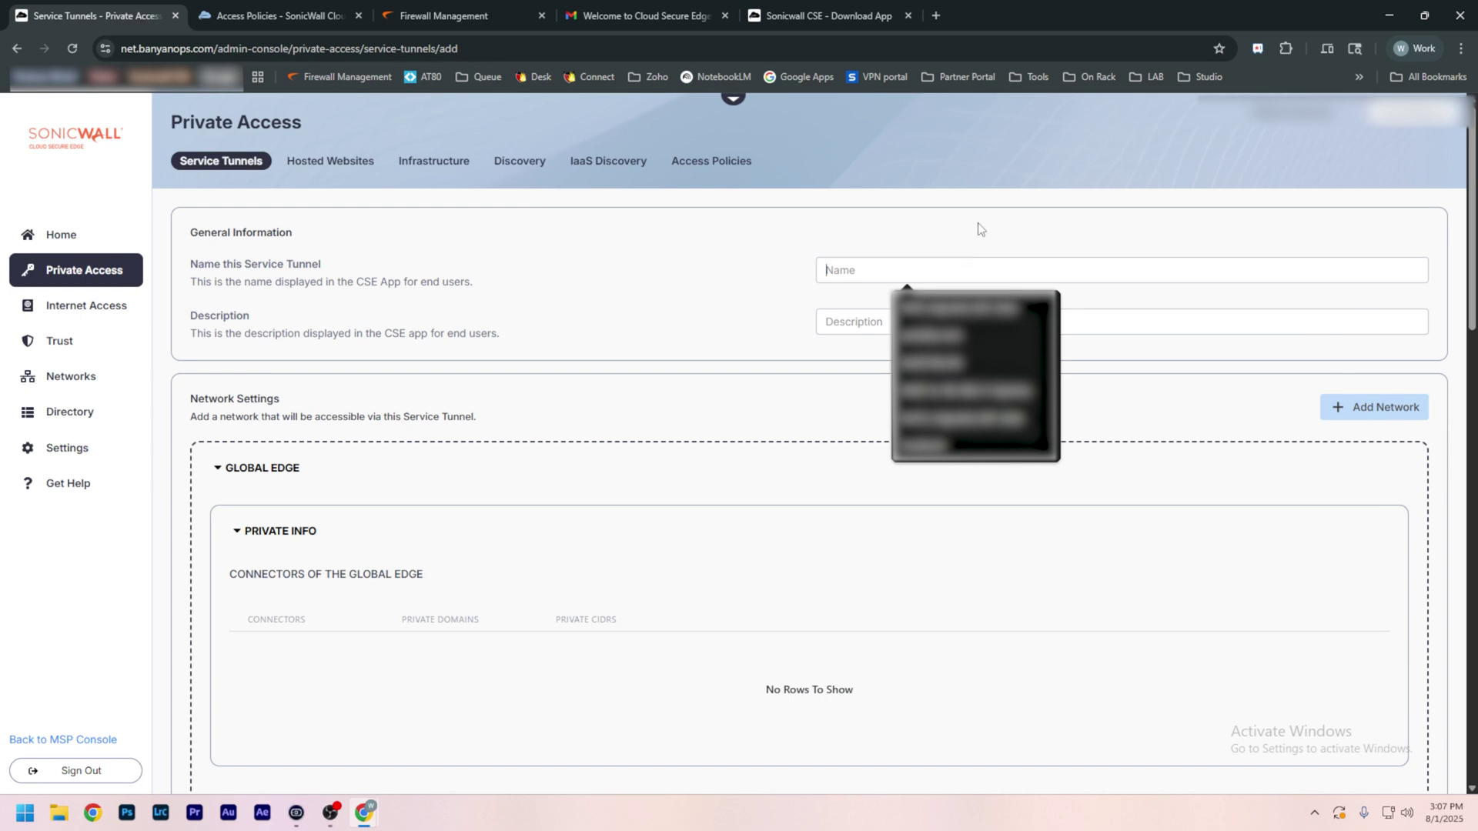
pyautogui.write('To ')
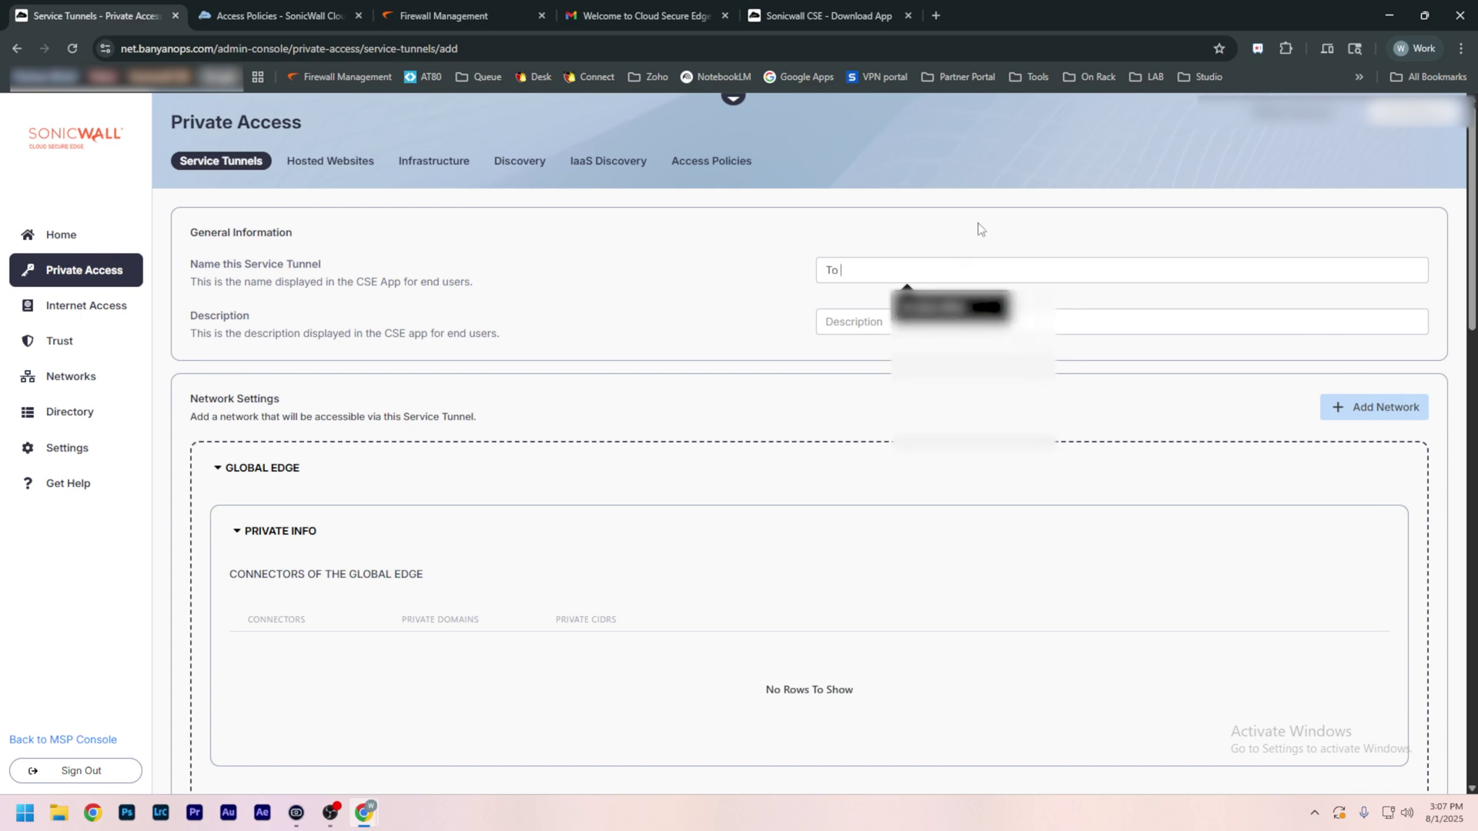
pyautogui.write('main office')
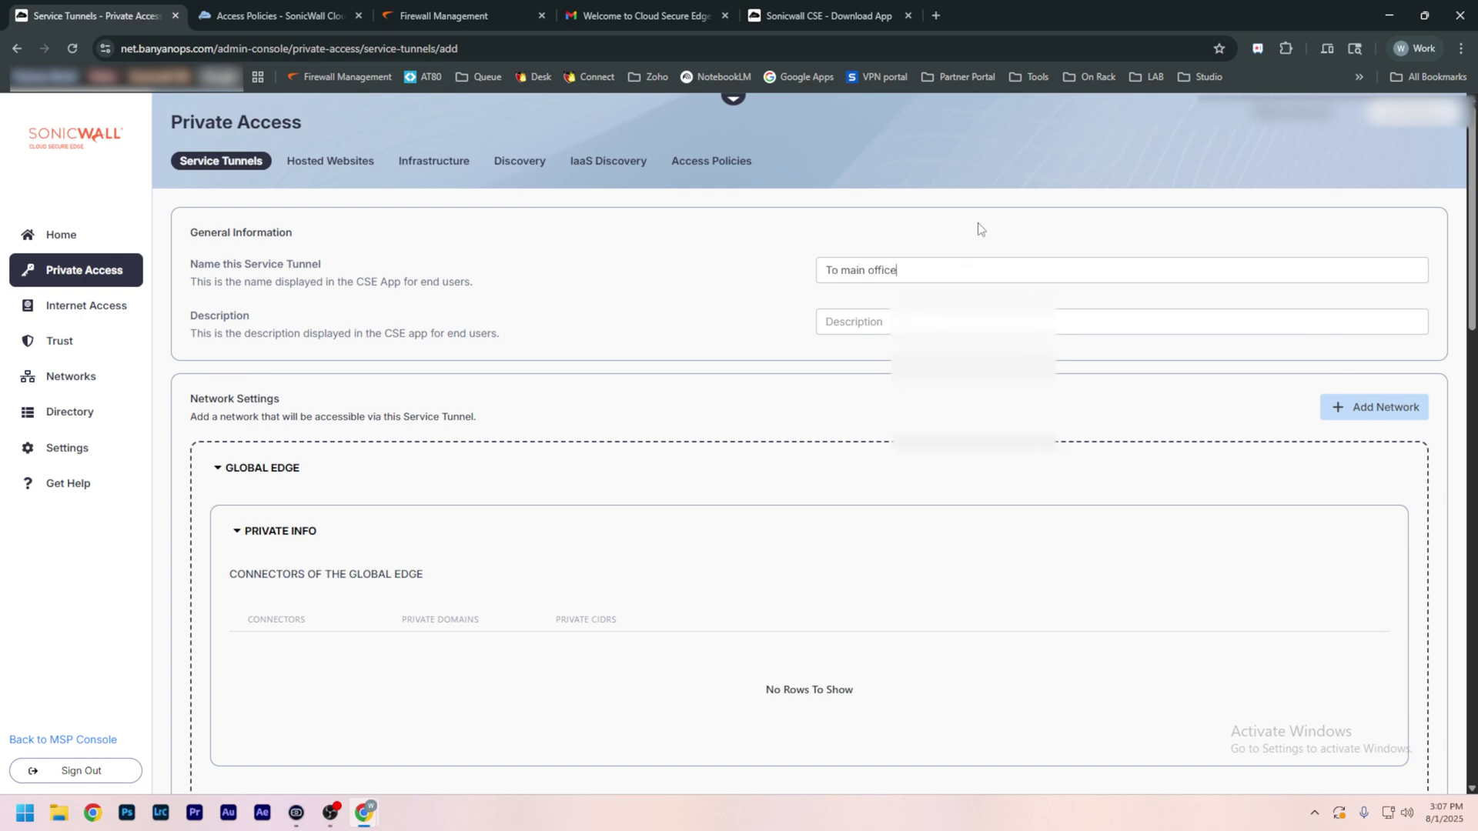
pyautogui.click(1387, 412)
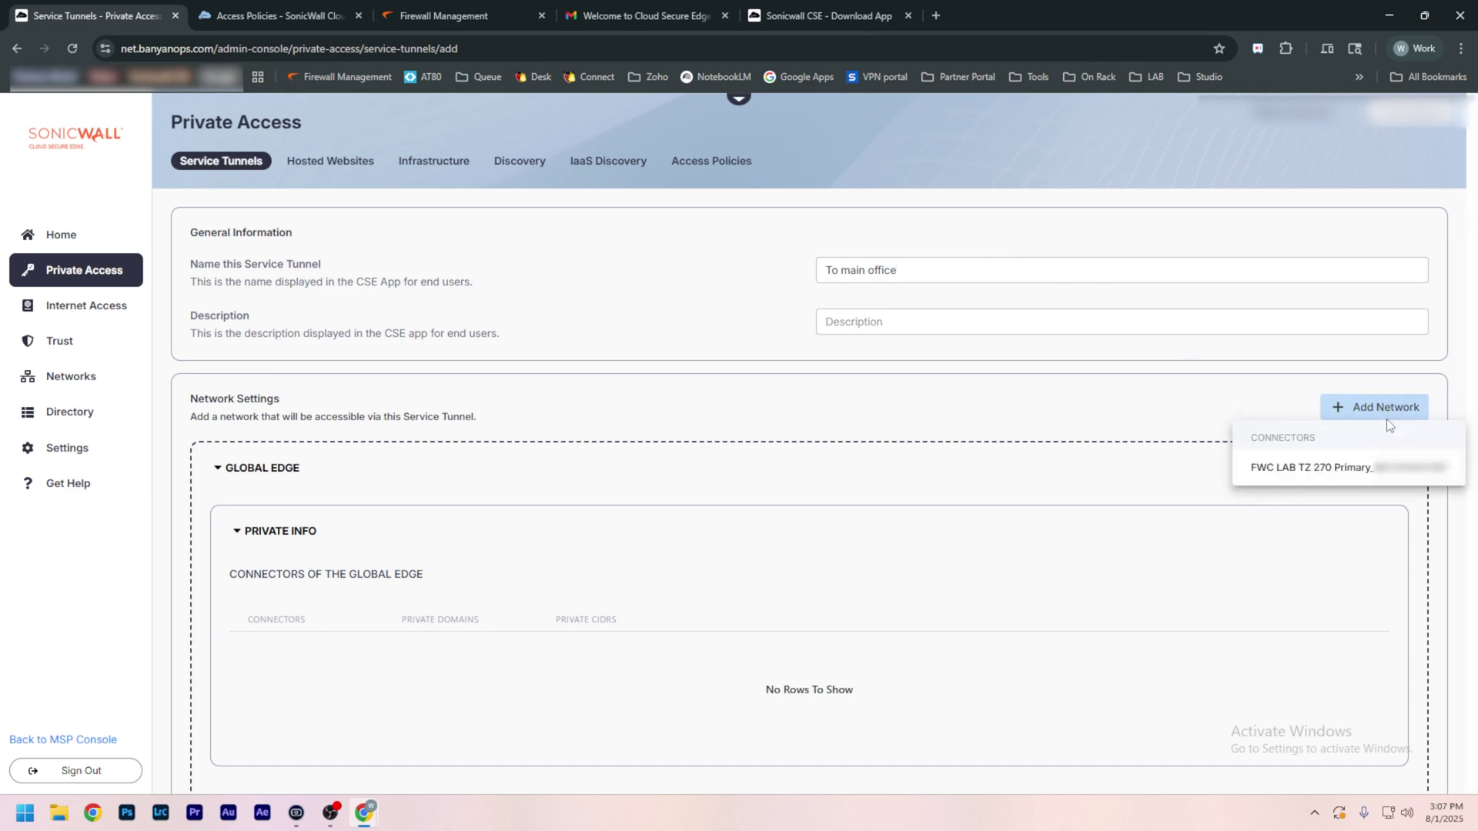
pyautogui.click(1321, 478)
pyautogui.scroll(-2, 911, 587)
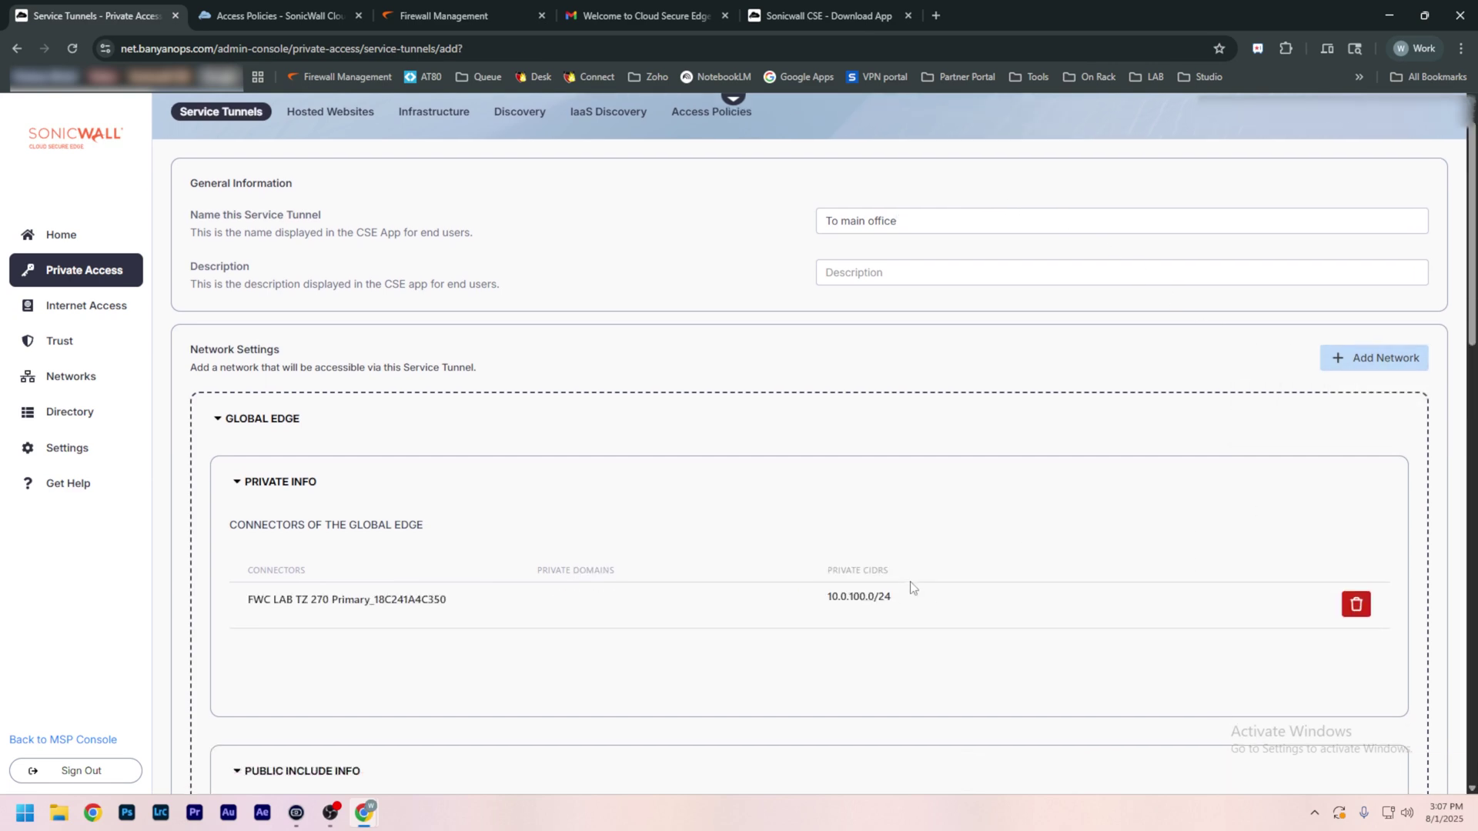
pyautogui.tripleClick(907, 569)
pyautogui.scroll(-5, 1031, 539)
pyautogui.scroll(-10, 1039, 511)
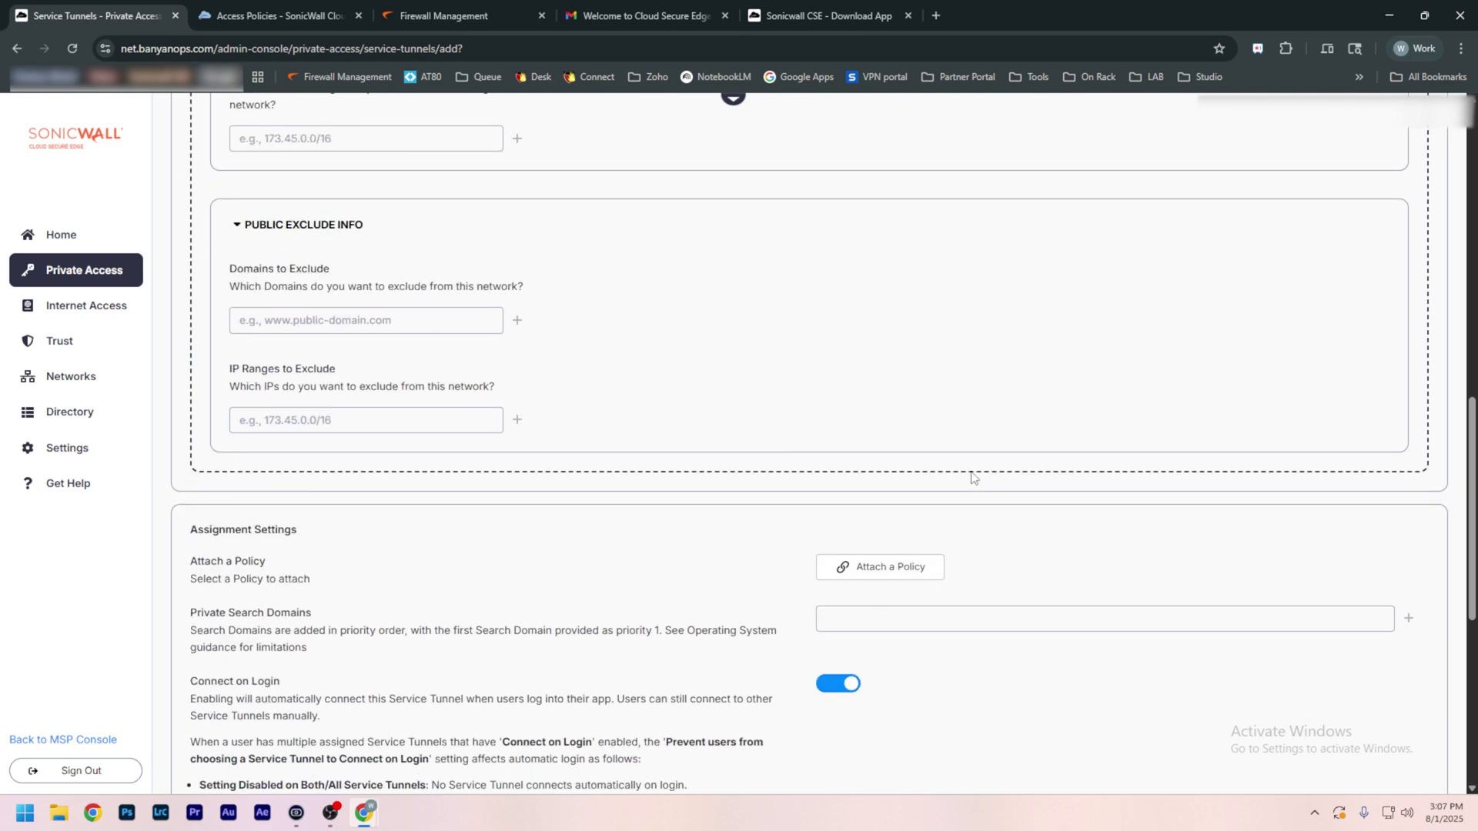
# Step: Attach the AllUsersAndDevices-Tunnel policy, keep Connect on Login, and save the tunnel
pyautogui.click(908, 248)
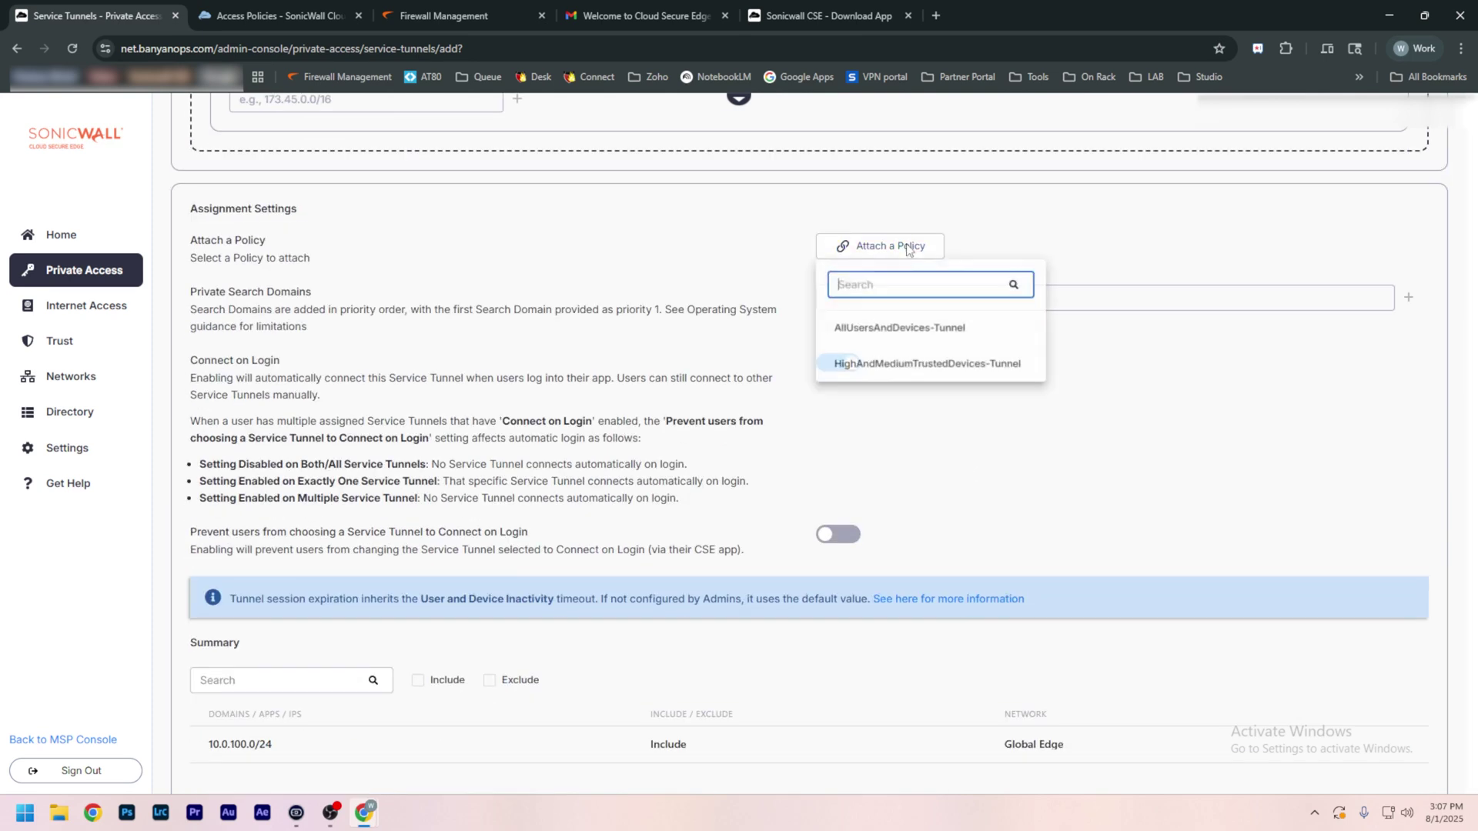
pyautogui.click(916, 330)
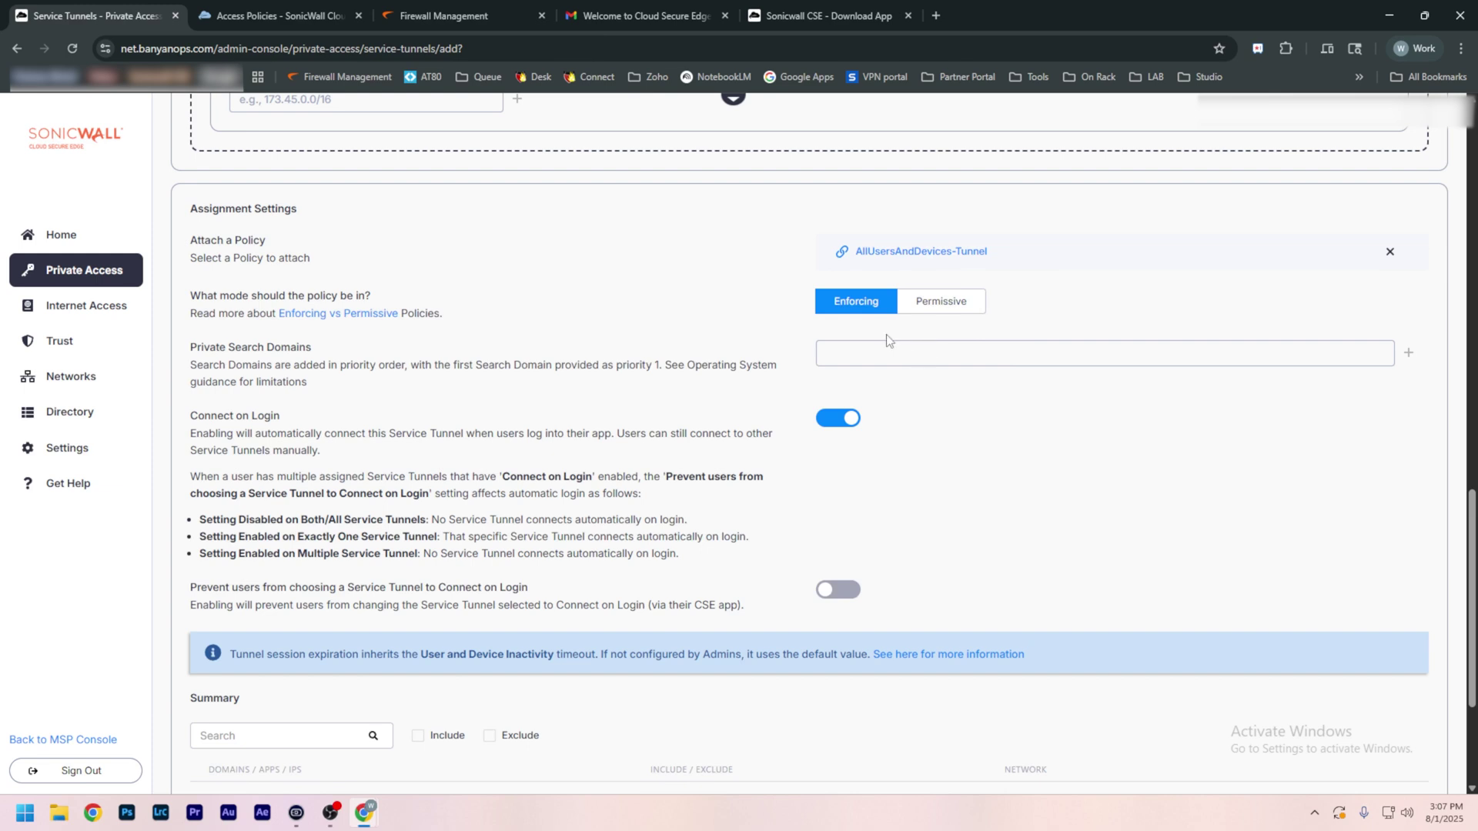
pyautogui.moveTo(297, 425); pyautogui.dragTo(193, 423)
pyautogui.click(371, 404)
pyautogui.scroll(-3, 371, 405)
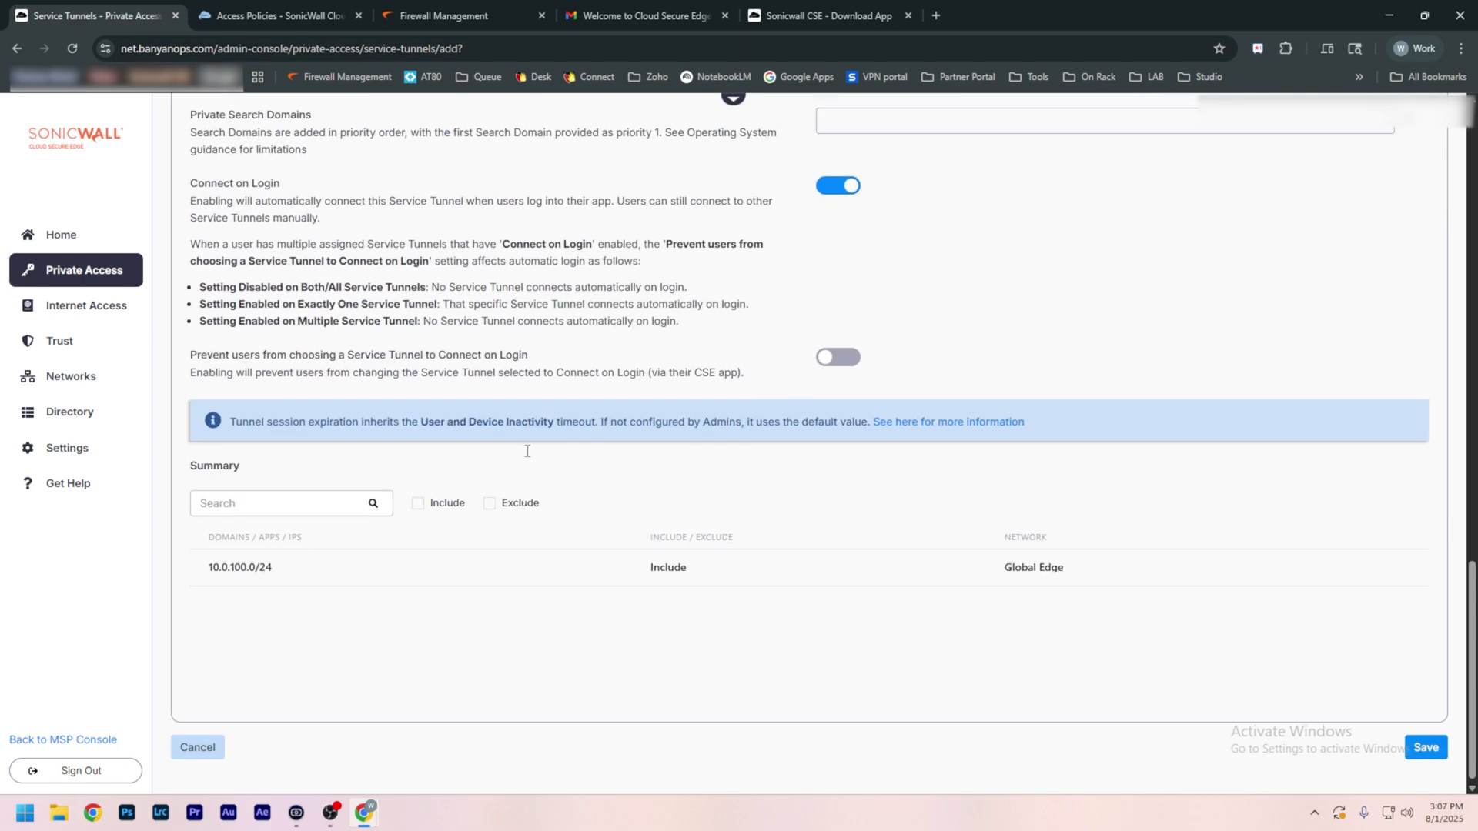
pyautogui.click(1428, 756)
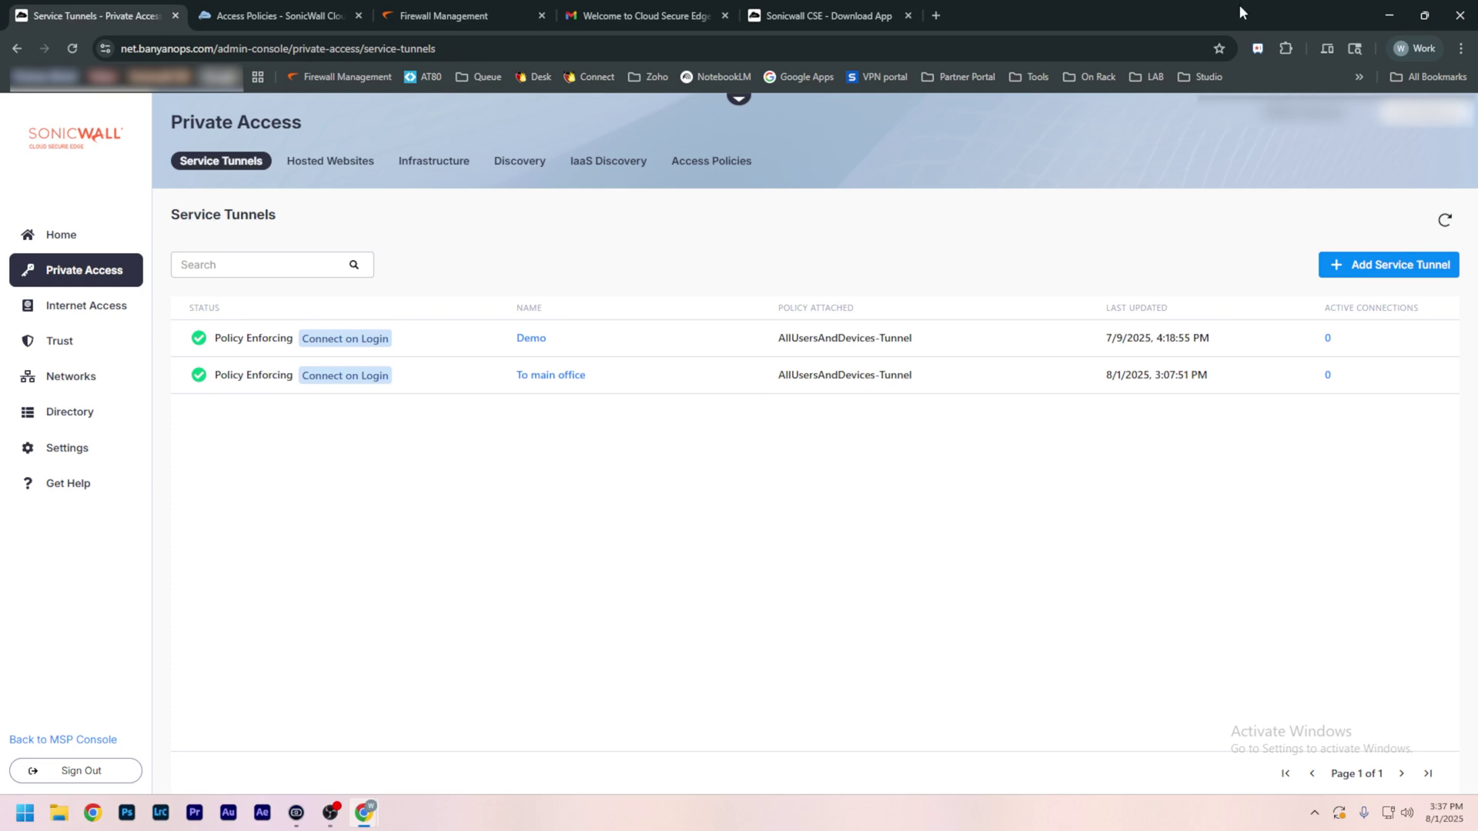
# Step: Run the Banyan setup installer, allow CSE App network access, and start device registration
pyautogui.click(1388, 6)
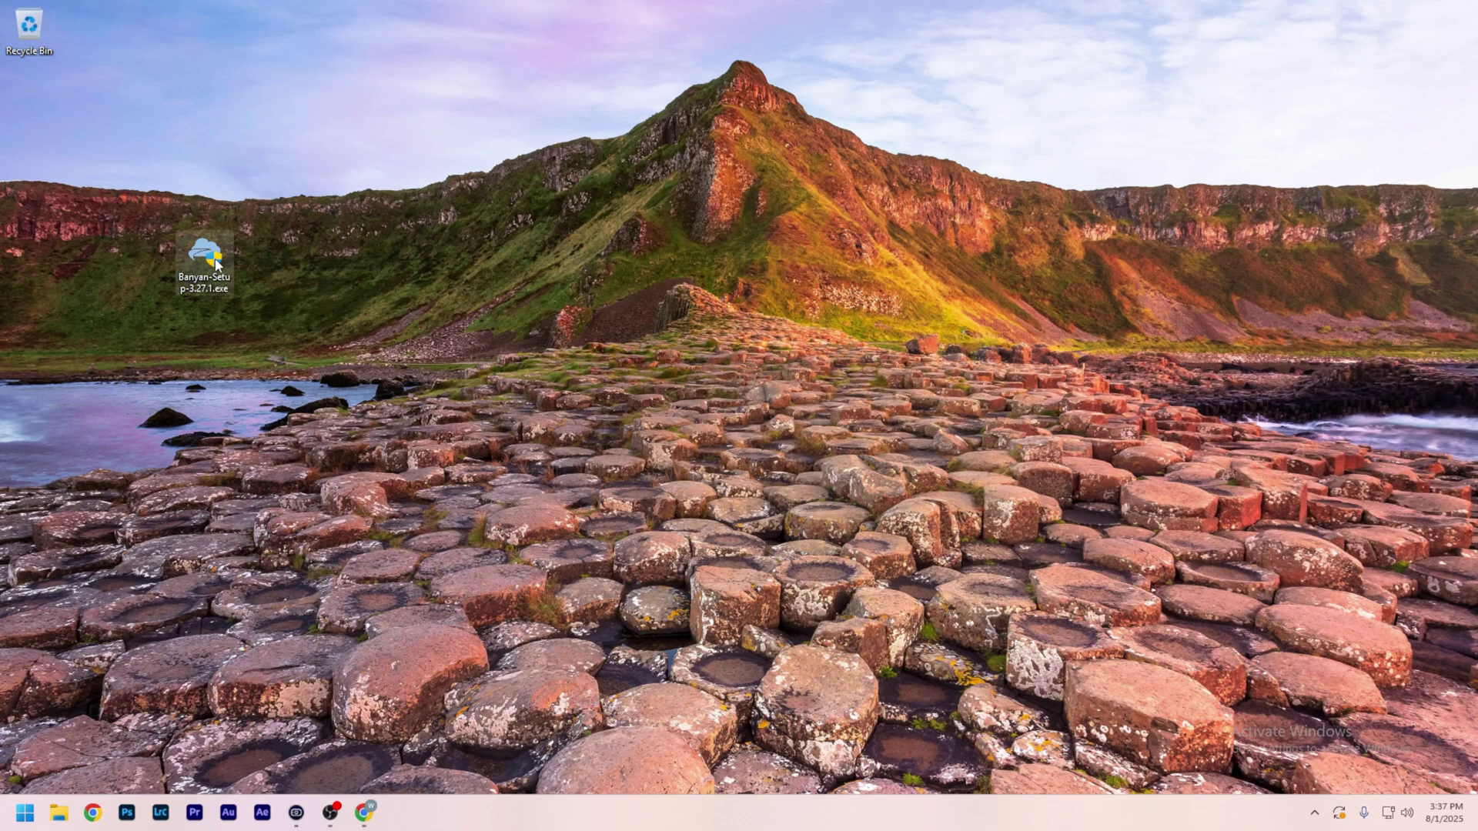
pyautogui.doubleClick(217, 264)
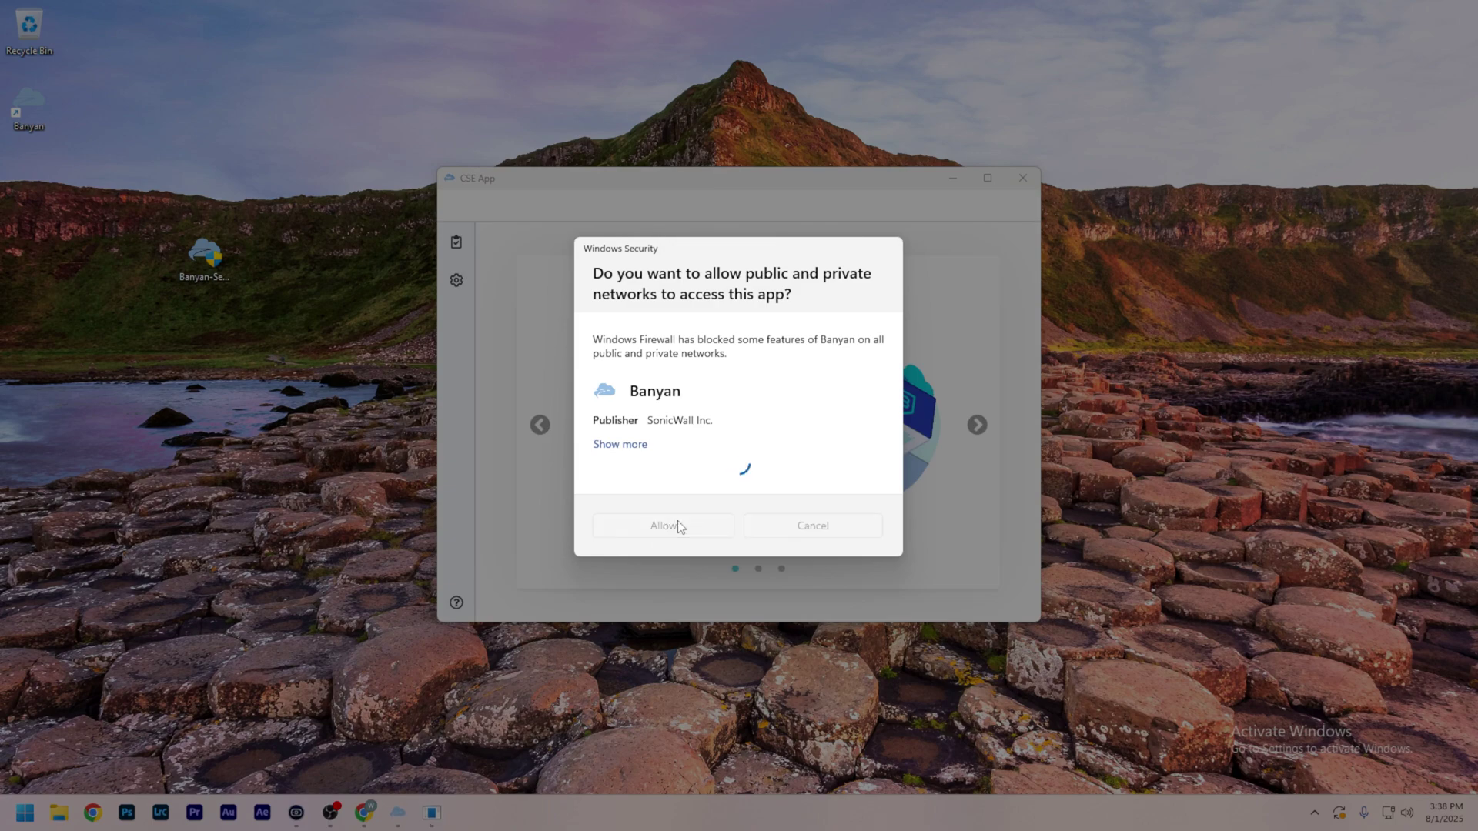
pyautogui.click(670, 526)
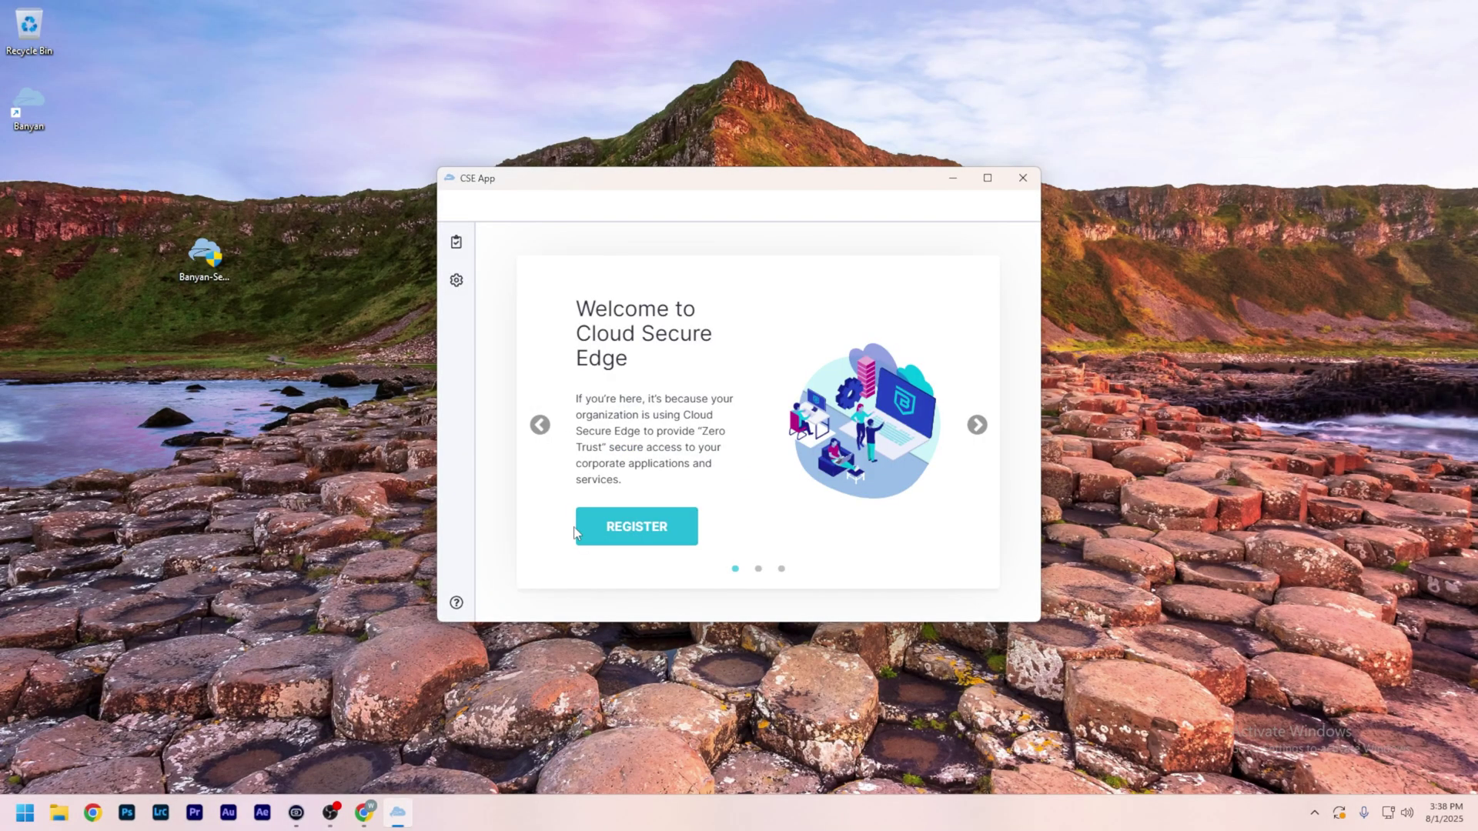
pyautogui.click(601, 530)
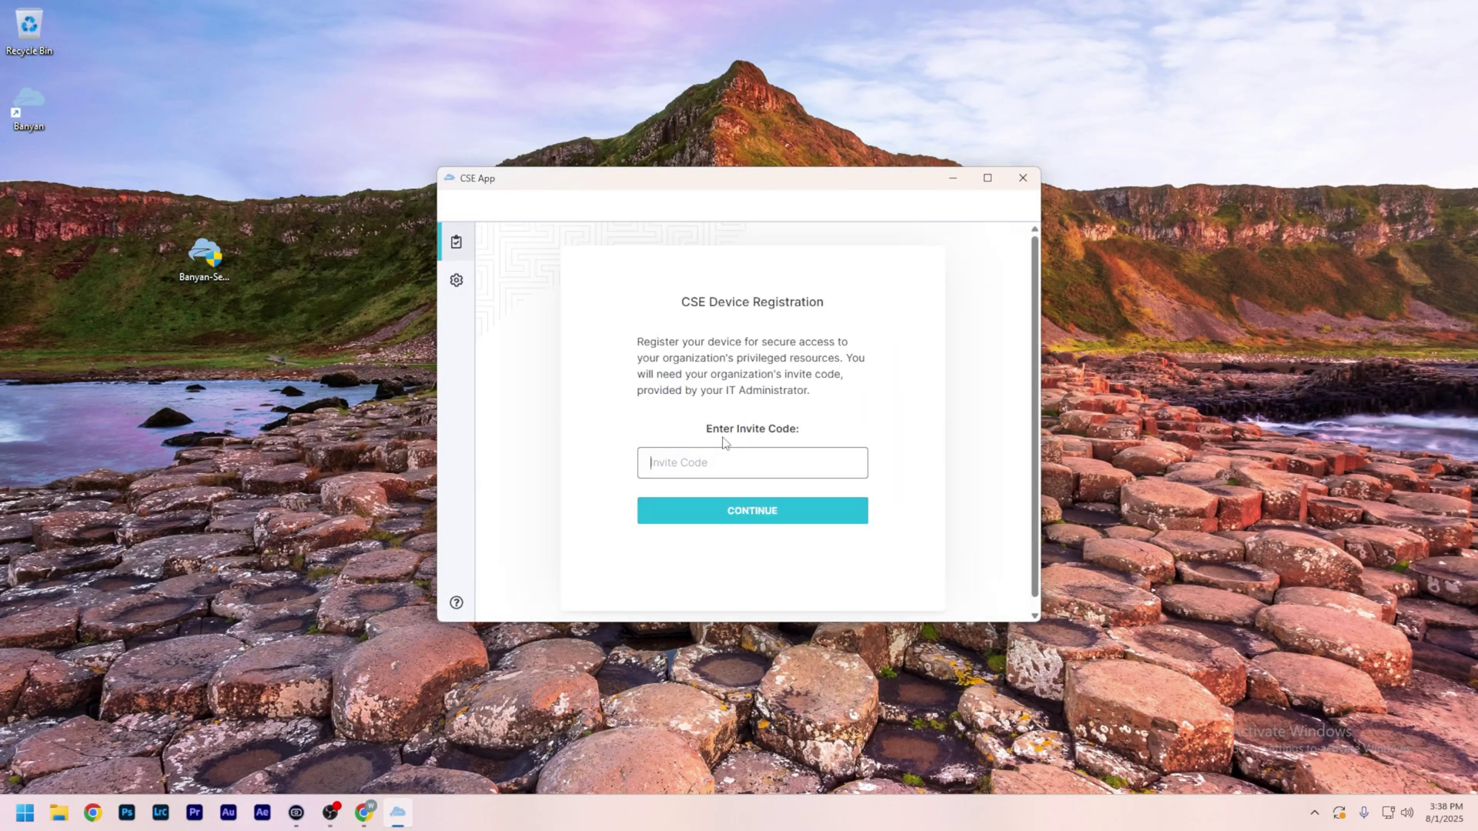
pyautogui.moveTo(364, 812)
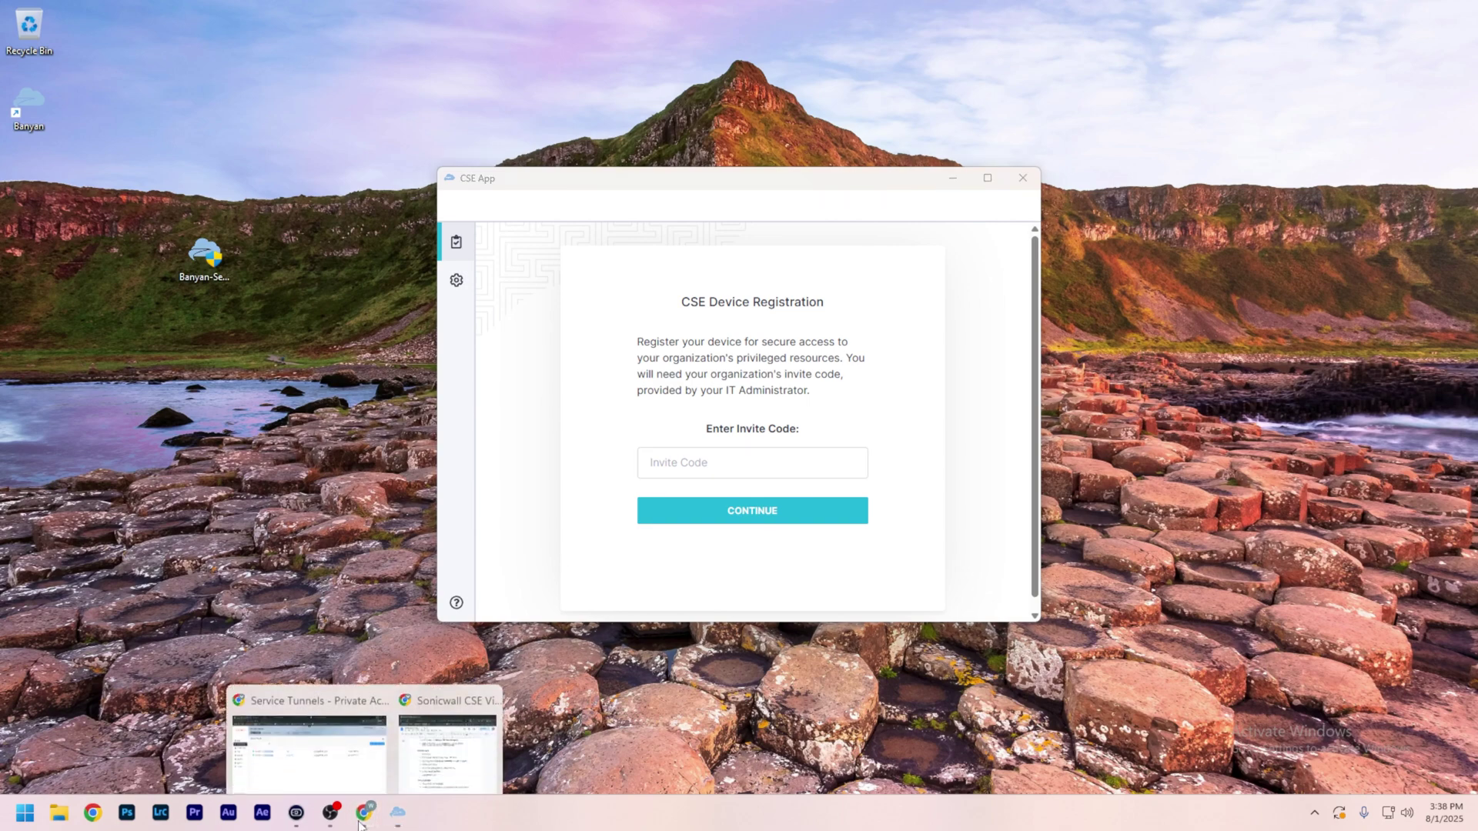
pyautogui.click(344, 743)
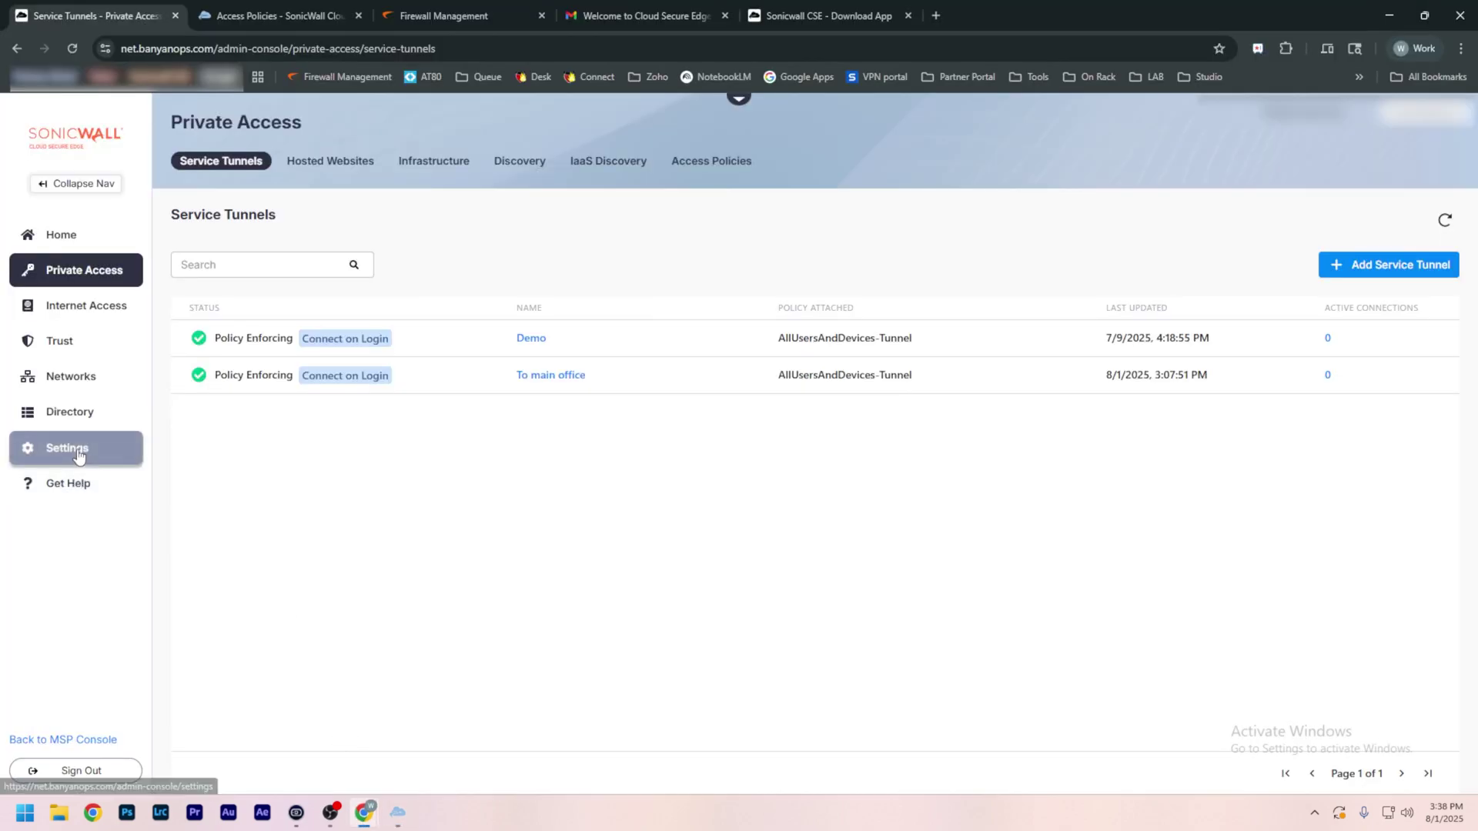
# Step: Copy the invite code from Settings > SonicWall CSE Client into CSE App's Invite Code field
pyautogui.click(125, 452)
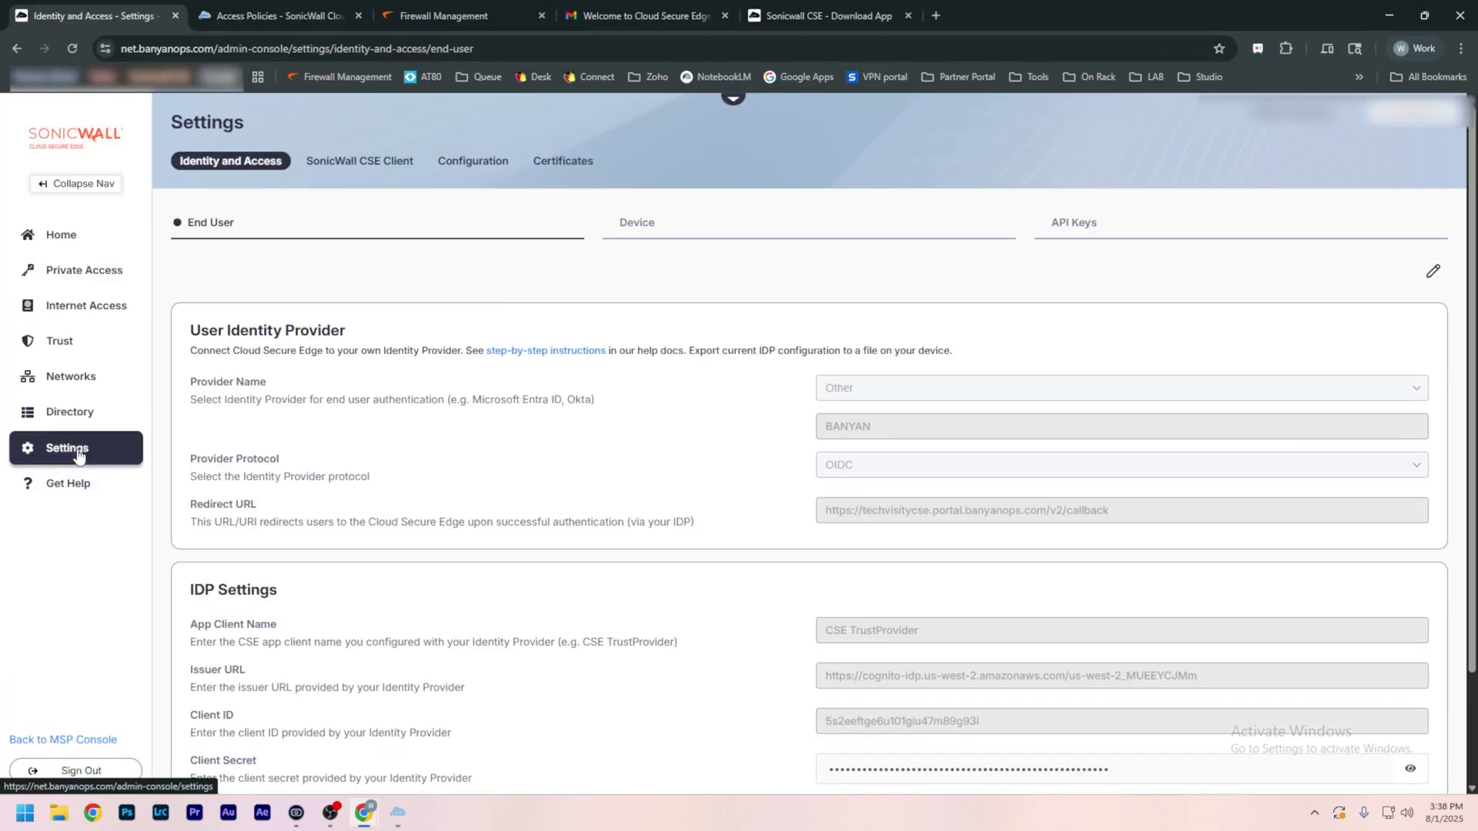
pyautogui.click(335, 168)
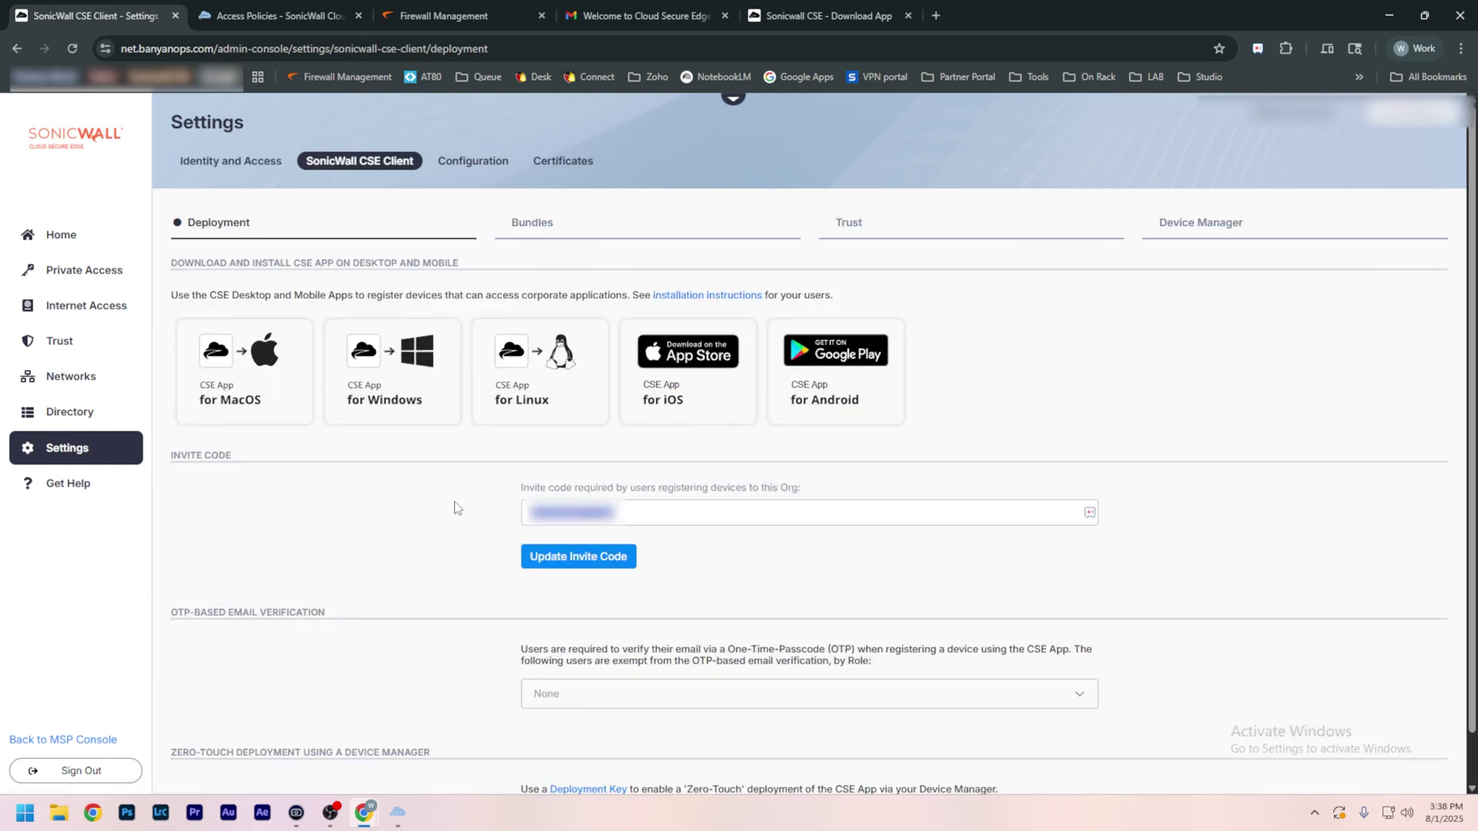
pyautogui.click(385, 812)
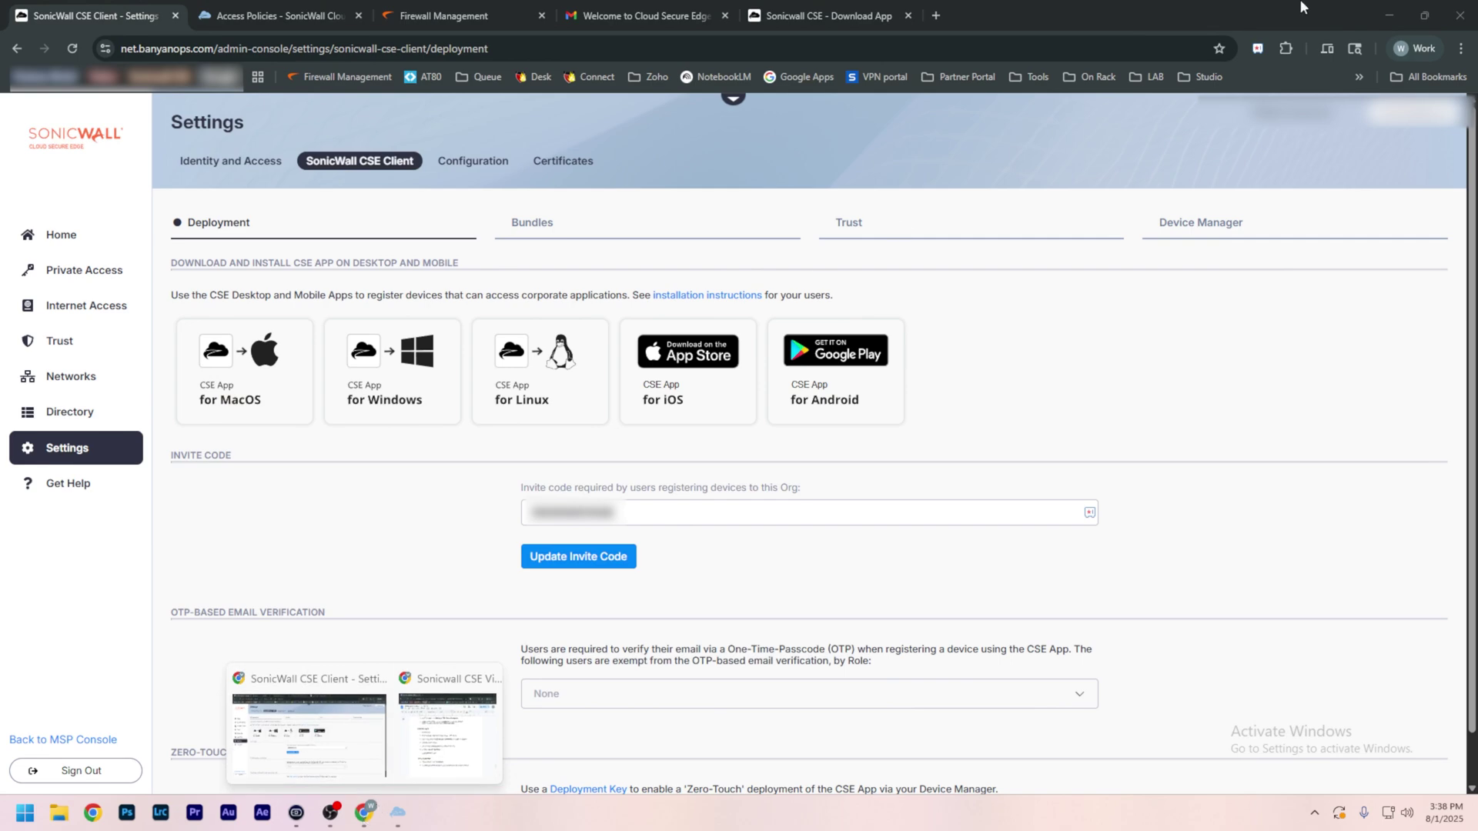
pyautogui.click(1389, 16)
pyautogui.click(761, 465)
# Step: Submit the organisation's invite code and set the device ownership to Corporate Dedicated
pyautogui.hotkey('ctrl', 'v')
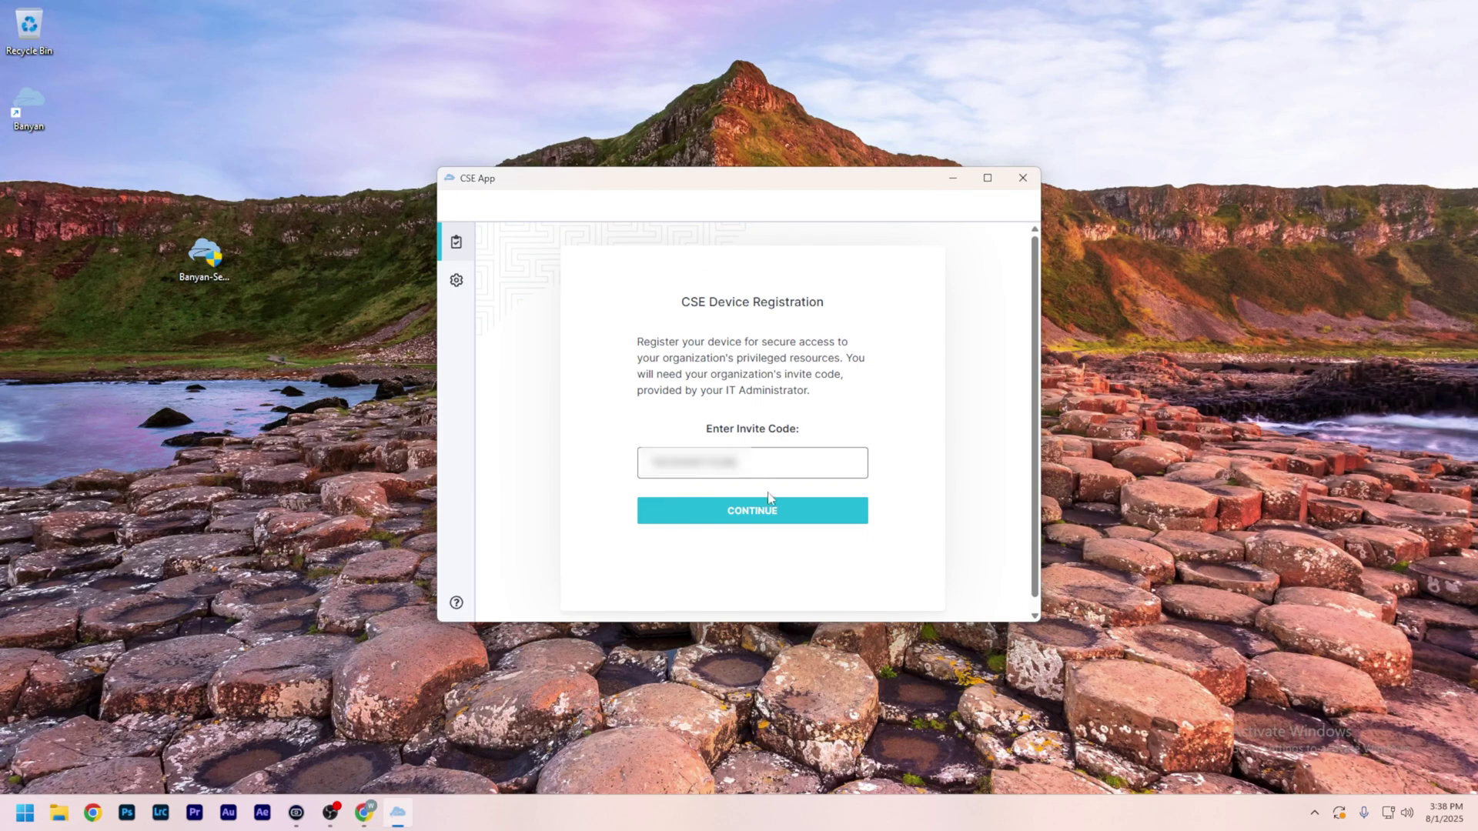
pyautogui.click(768, 507)
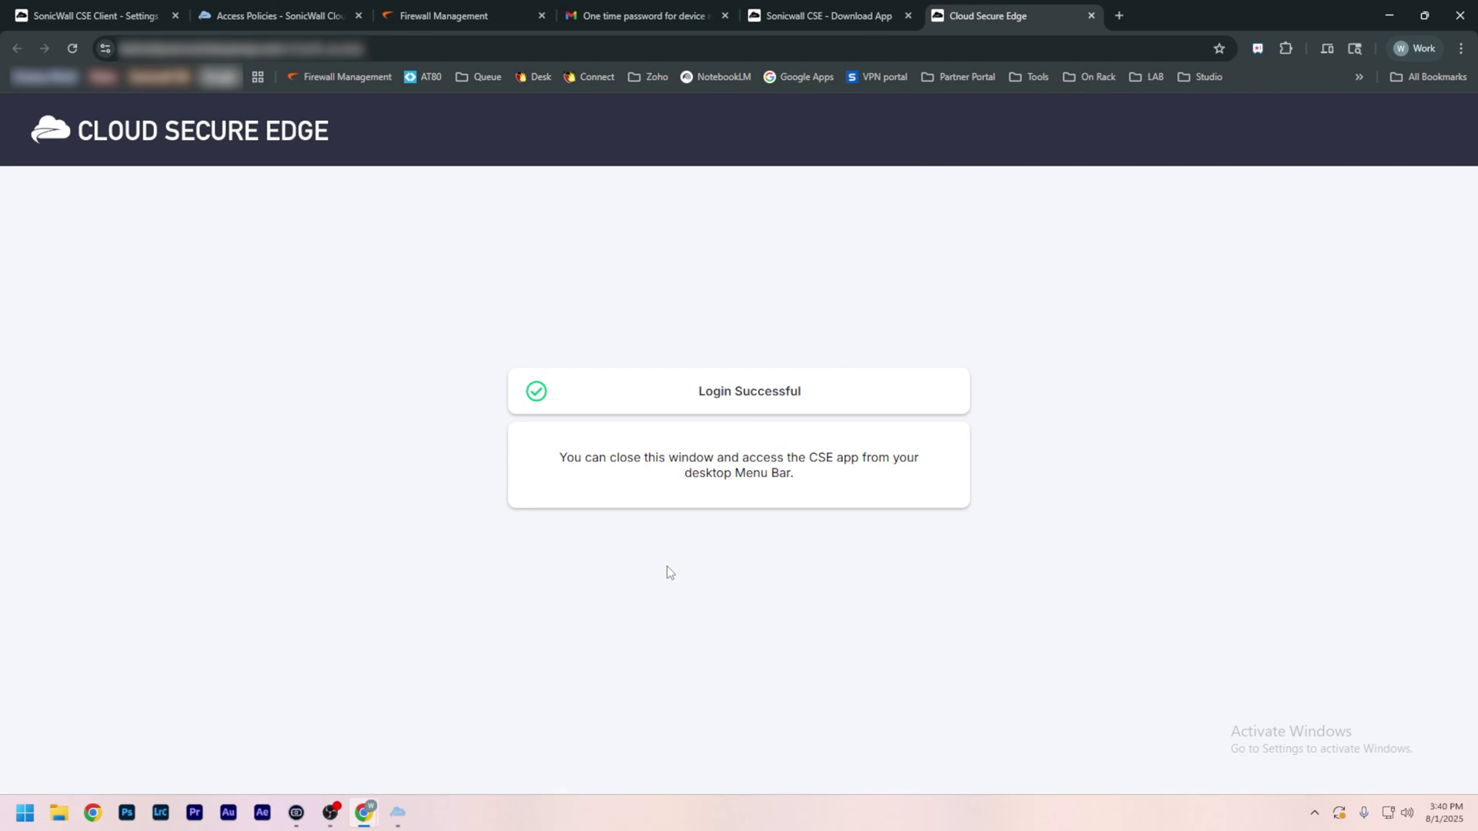
pyautogui.click(1389, 15)
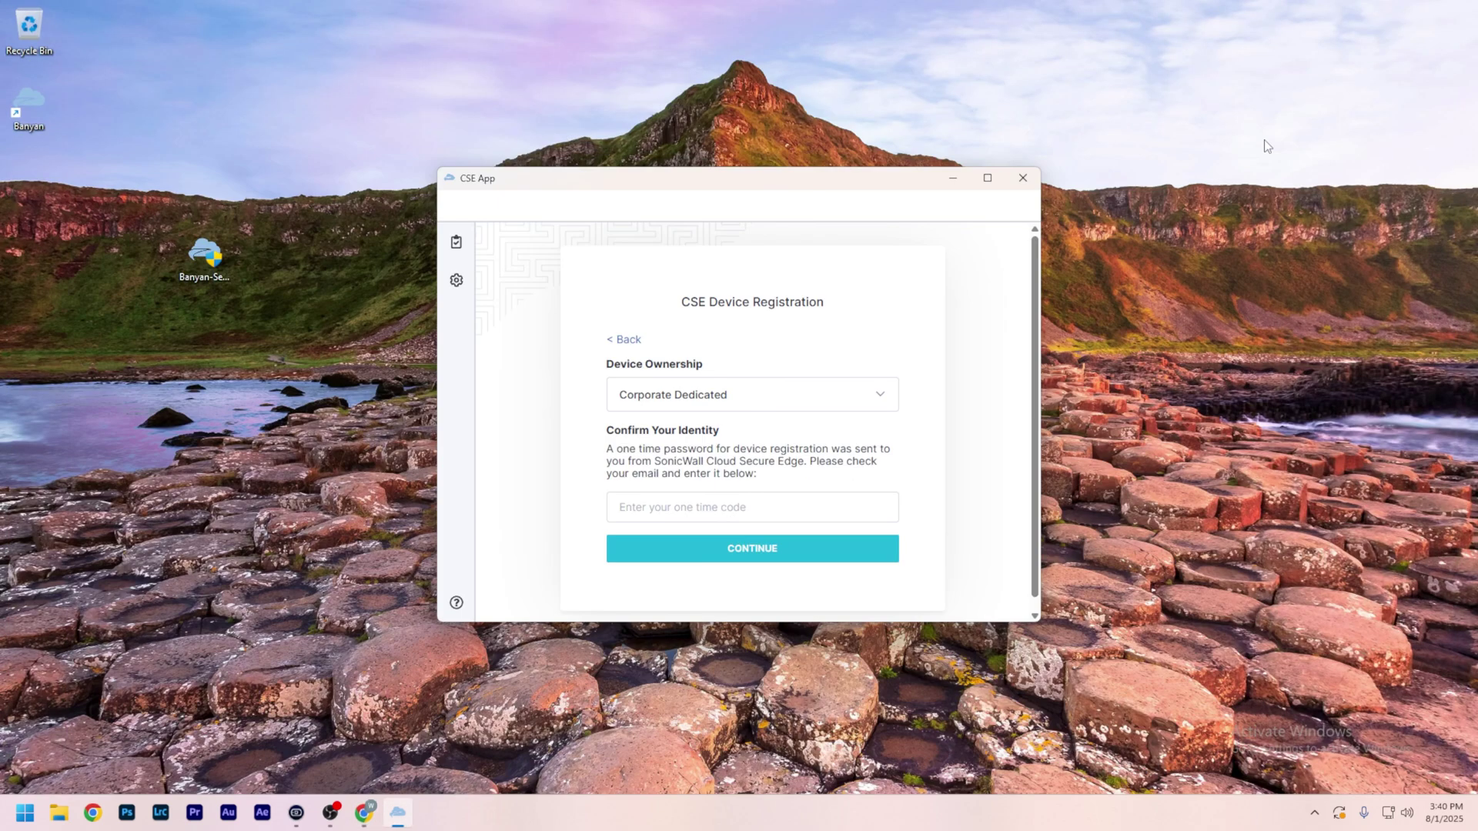
pyautogui.click(720, 406)
pyautogui.click(719, 396)
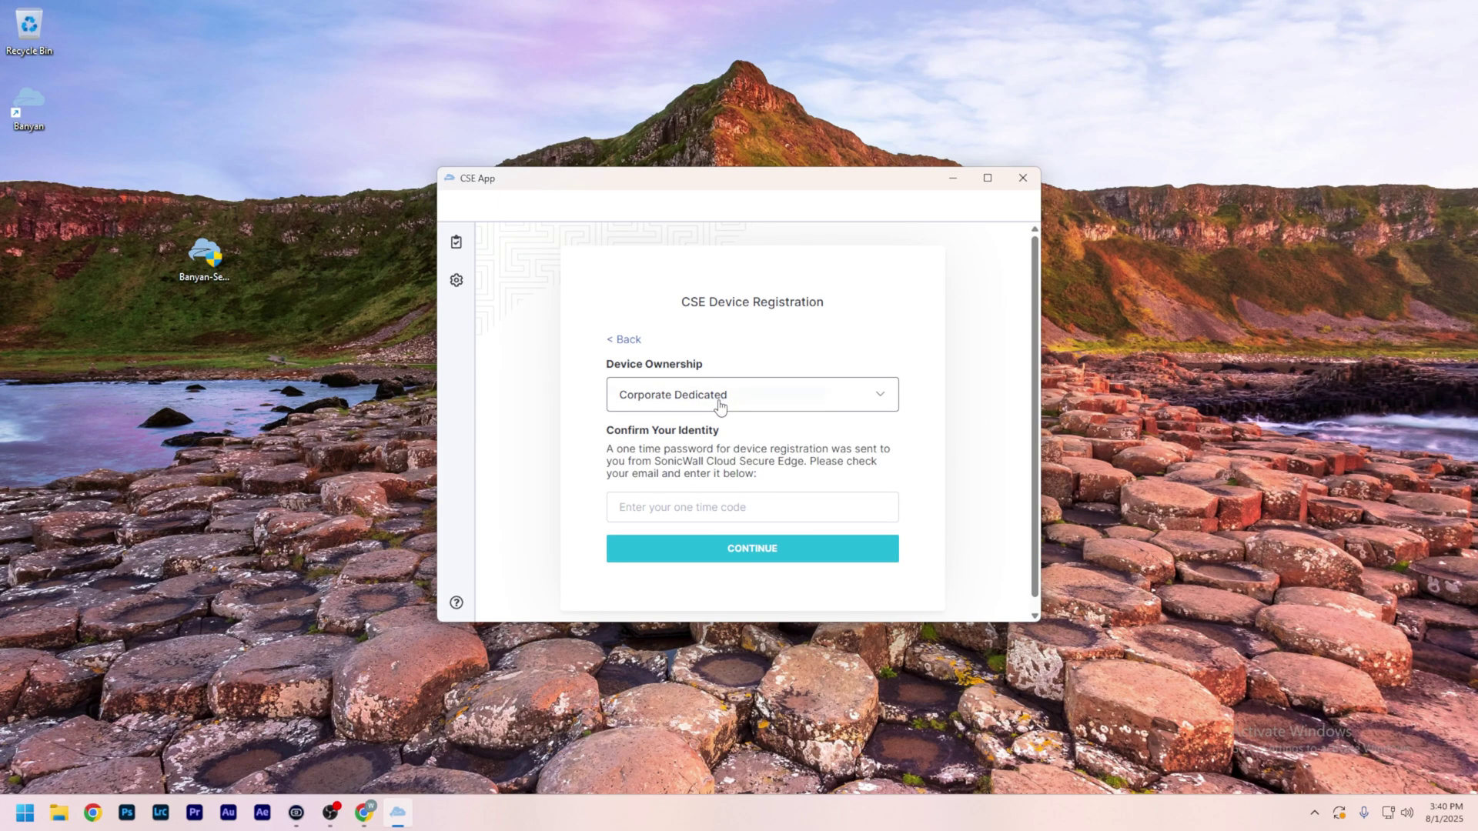
# Step: Copy the one-time code from the Gmail email and submit it to finish registration
pyautogui.click(724, 508)
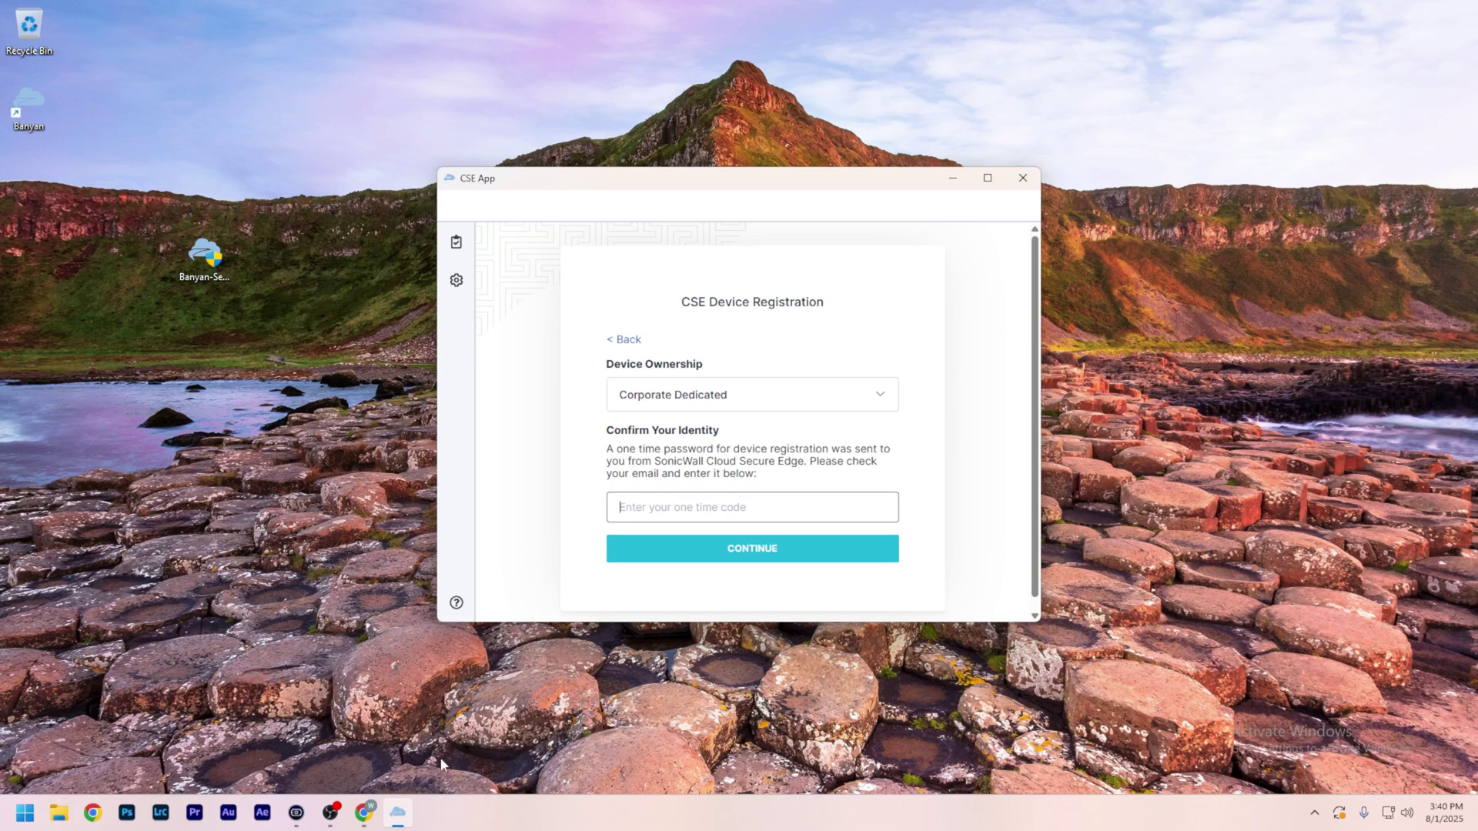
pyautogui.moveTo(363, 812)
pyautogui.click(345, 723)
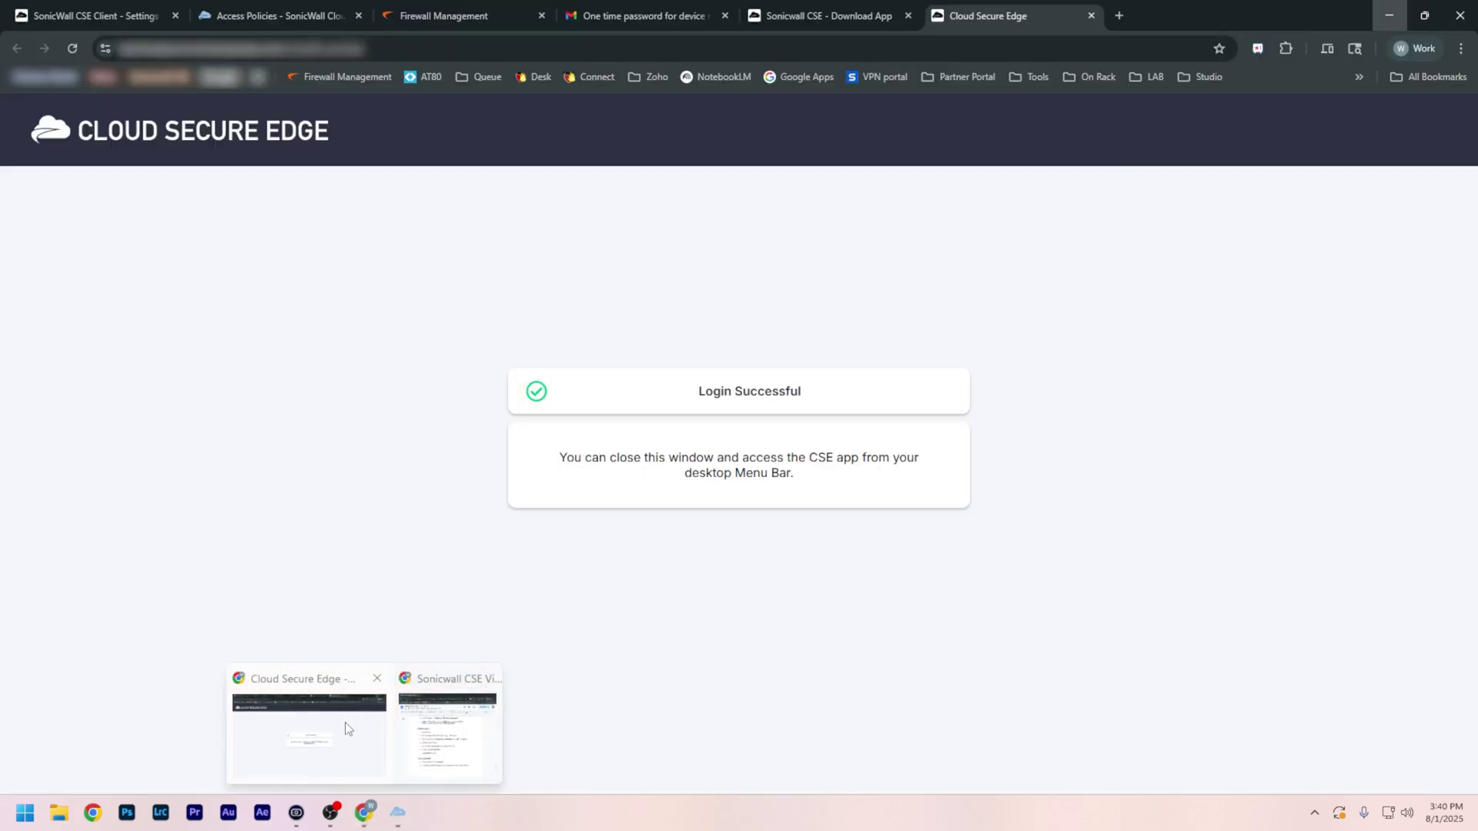
pyautogui.click(601, 24)
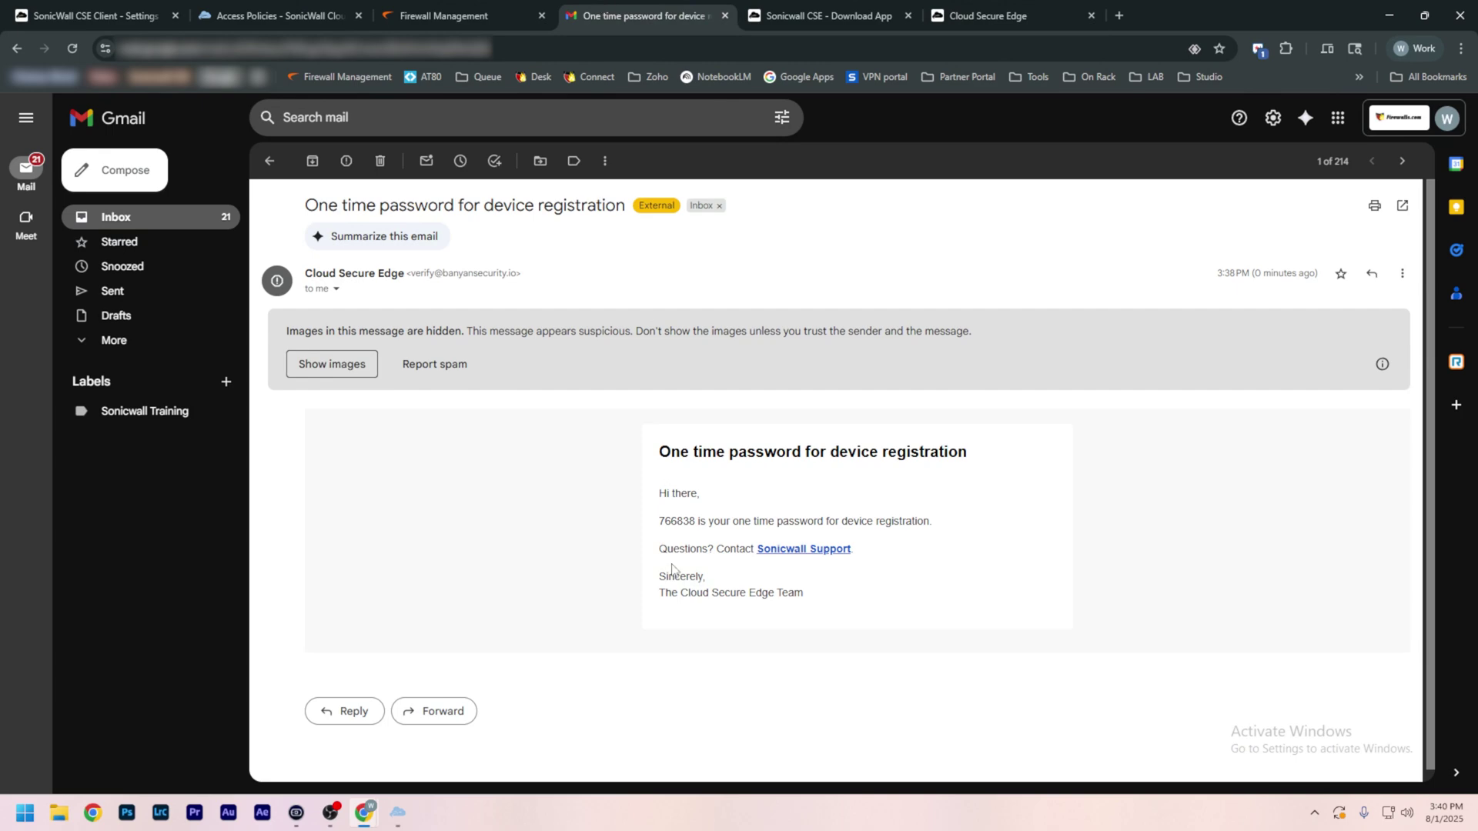
pyautogui.moveTo(695, 522); pyautogui.dragTo(660, 523)
pyautogui.hotkey('ctrl', 'c')
pyautogui.click(1389, 16)
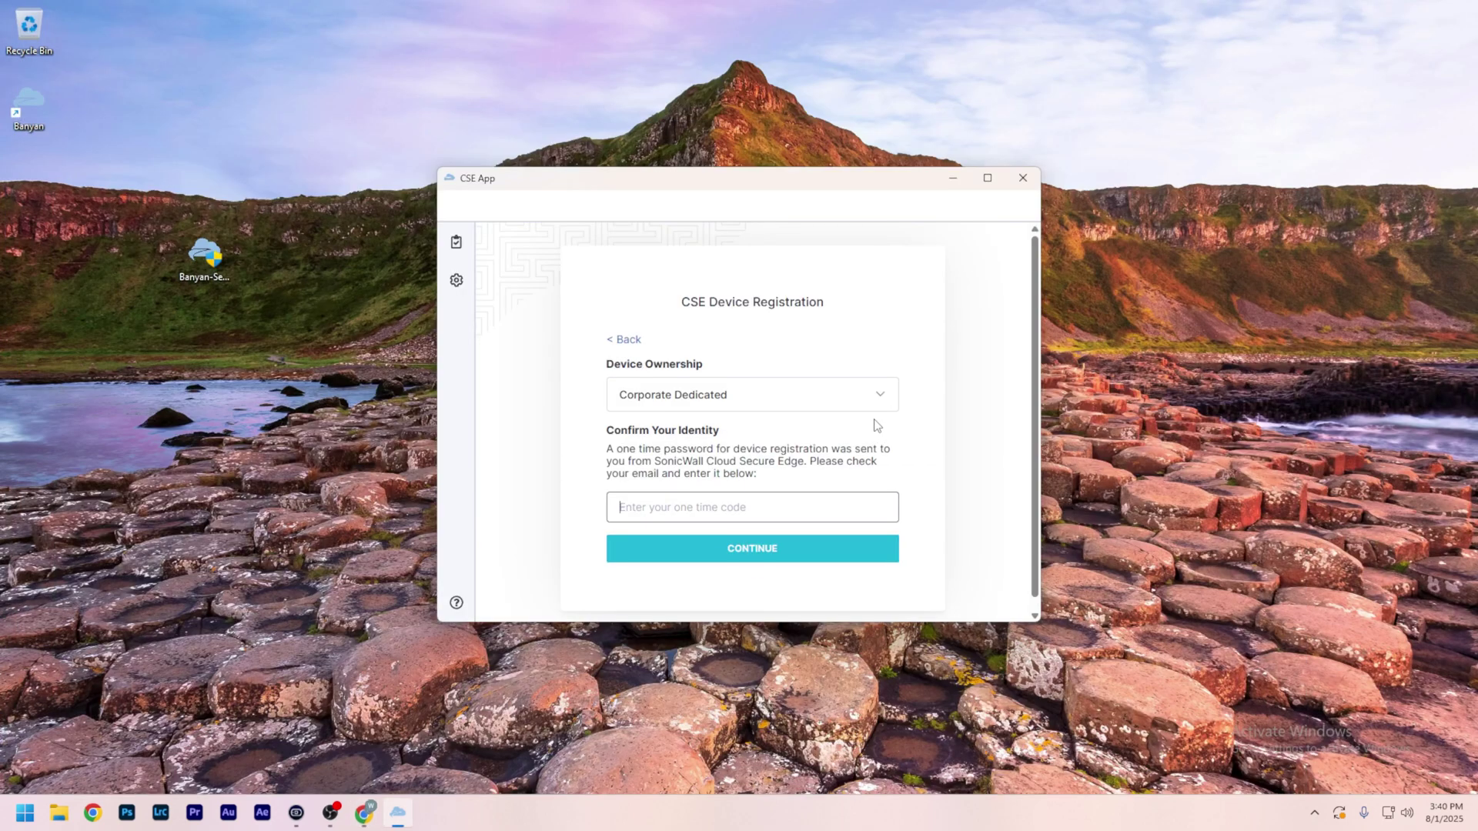
pyautogui.click(769, 507)
pyautogui.hotkey('ctrl', 'v')
pyautogui.click(768, 551)
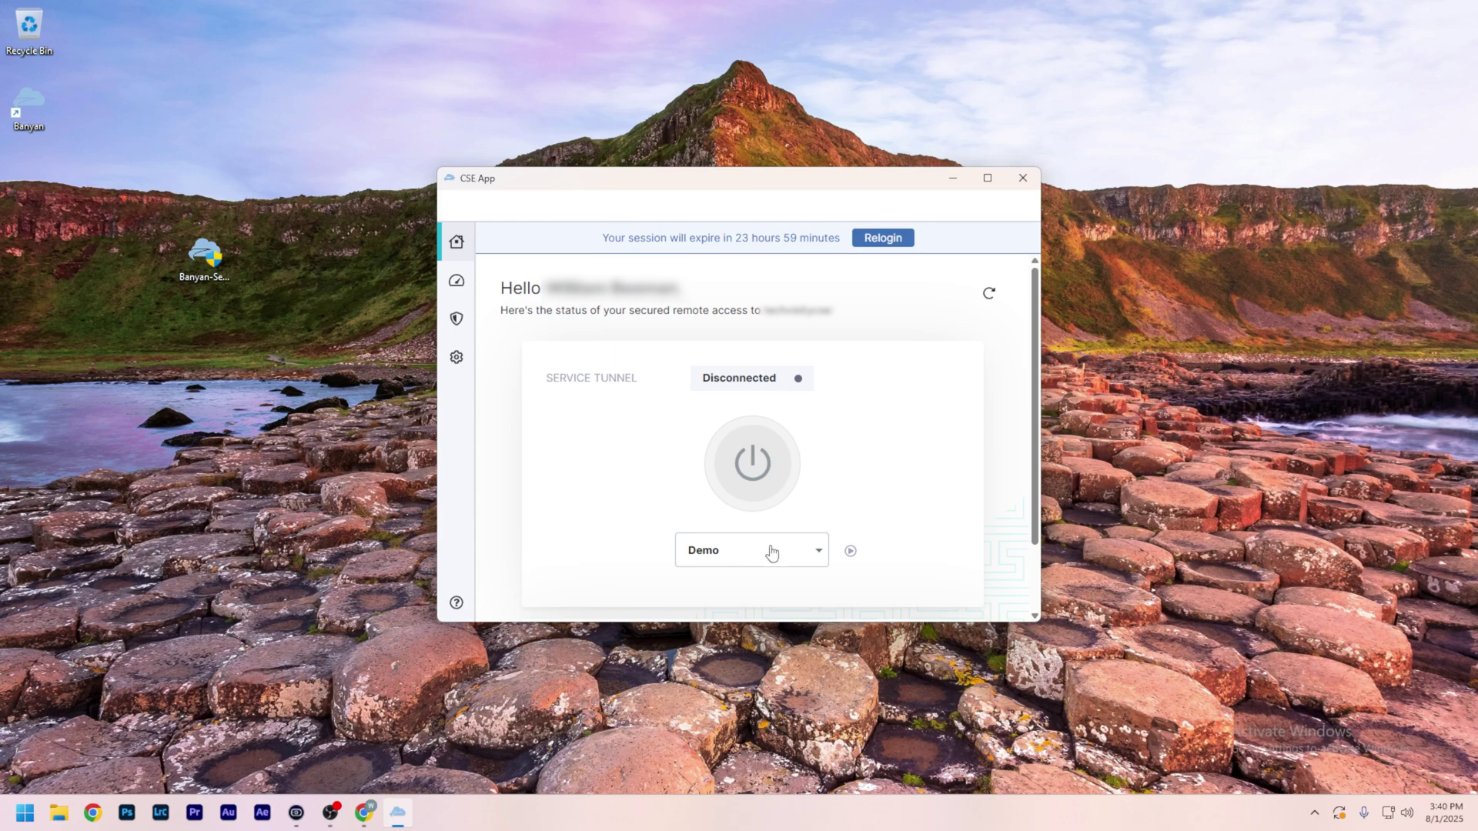
# Step: Select the To main office service tunnel in CSE App and connect it
pyautogui.click(756, 560)
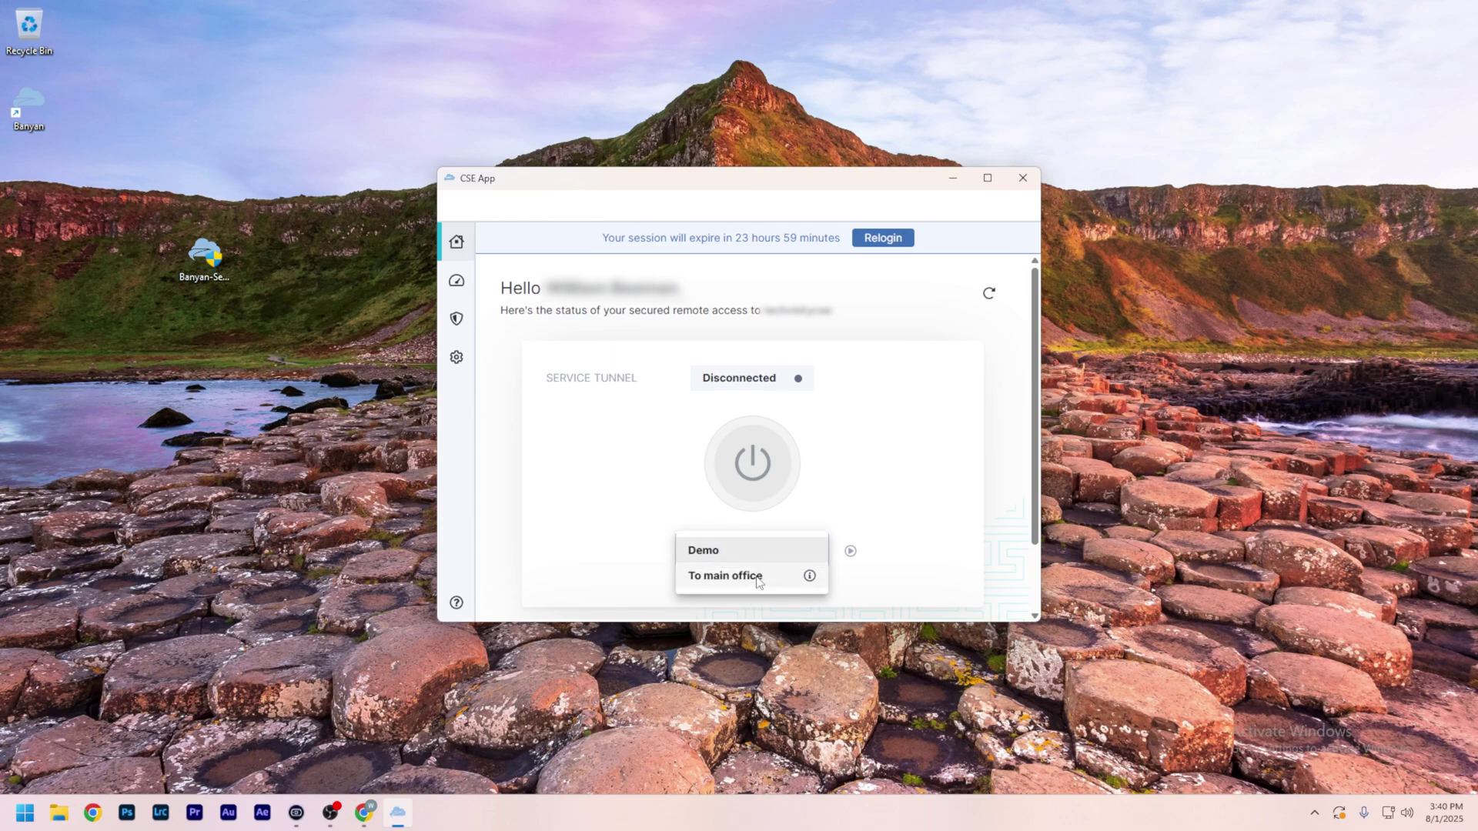
pyautogui.click(756, 582)
pyautogui.click(757, 464)
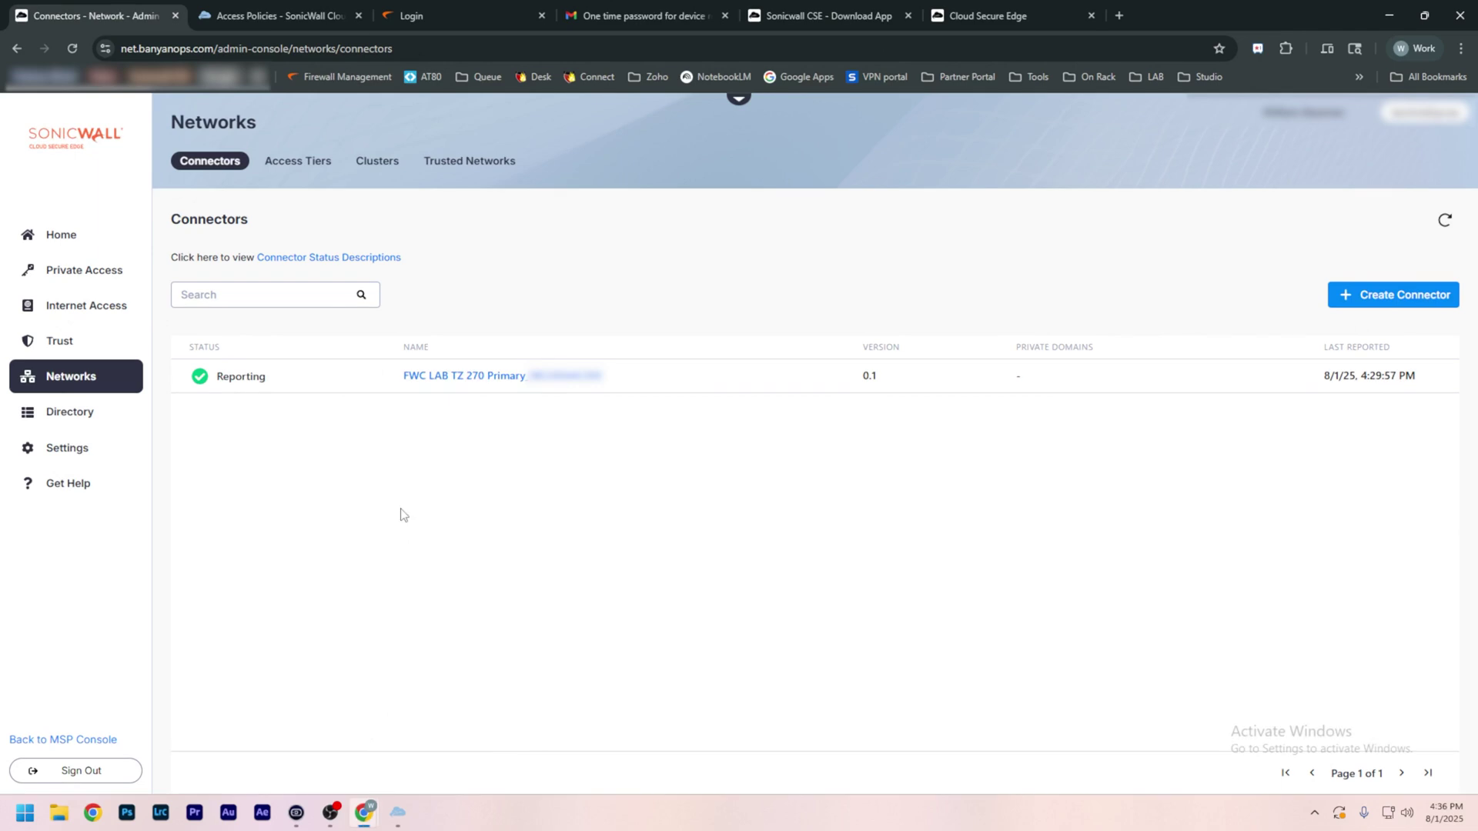
# Step: Review every Default Trust Profile trust factor, each at Low Trust Level
pyautogui.click(91, 348)
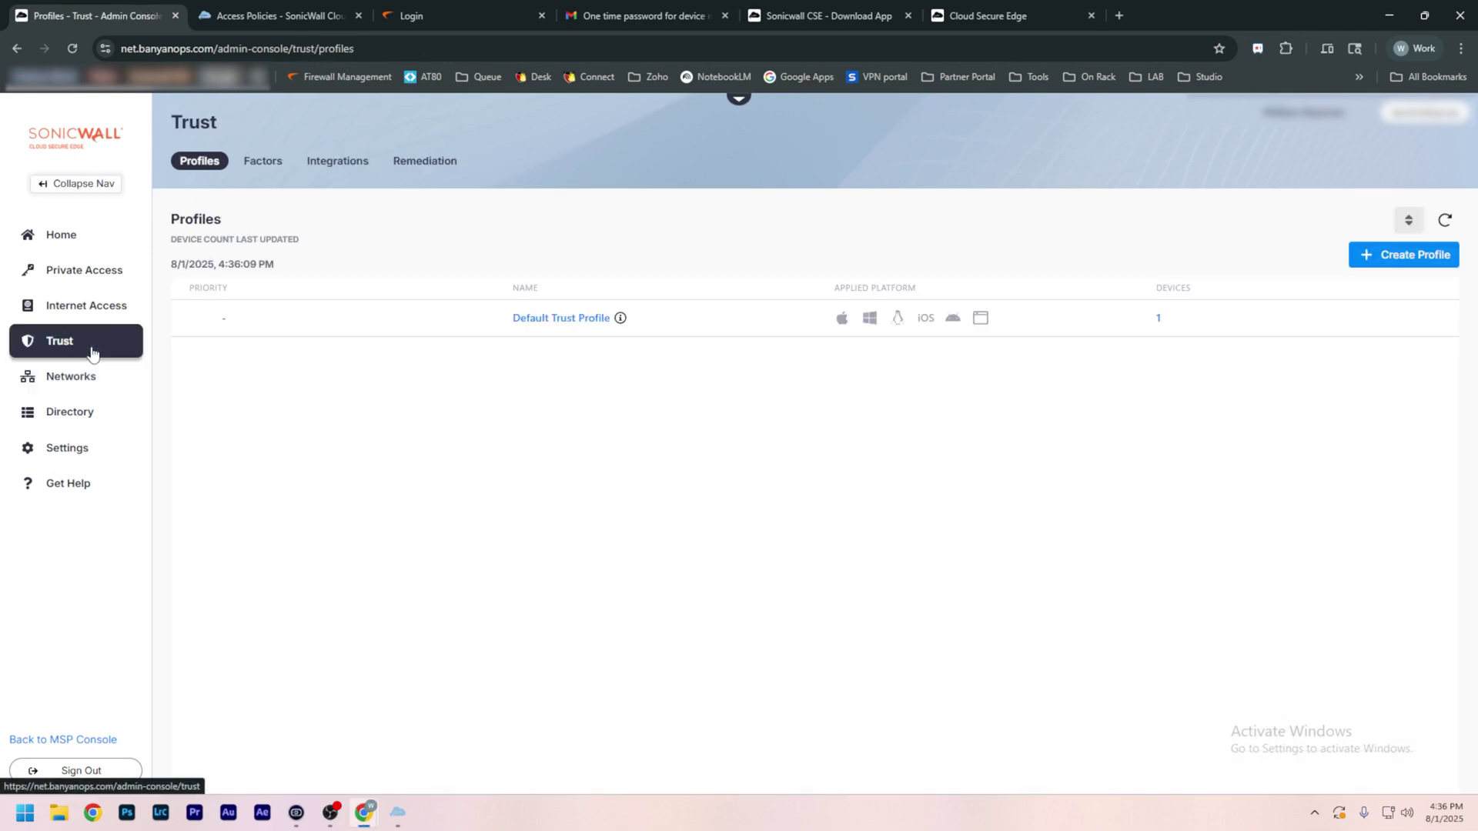
pyautogui.click(588, 322)
pyautogui.click(869, 394)
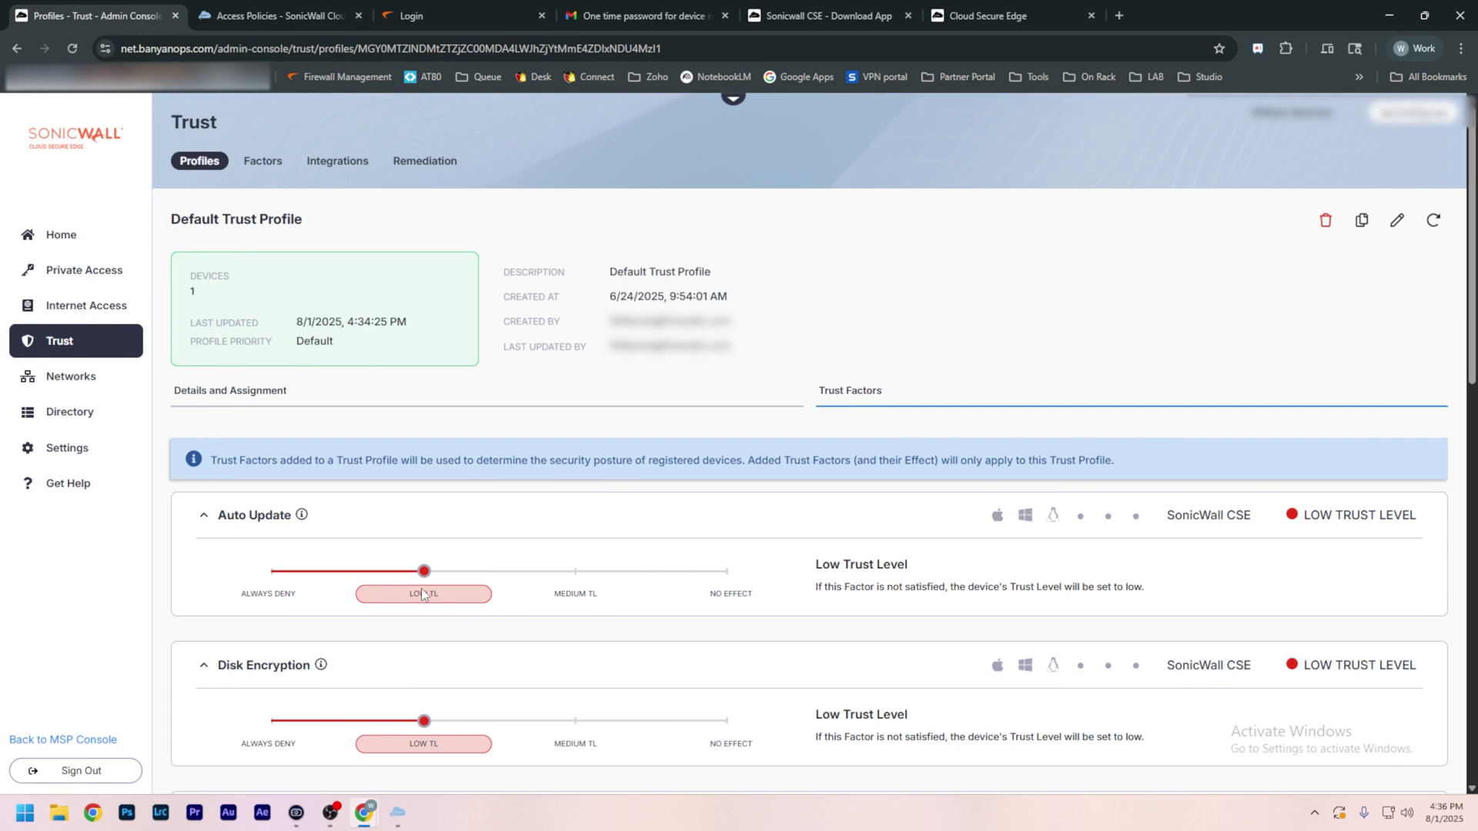
pyautogui.scroll(-3, 420, 593)
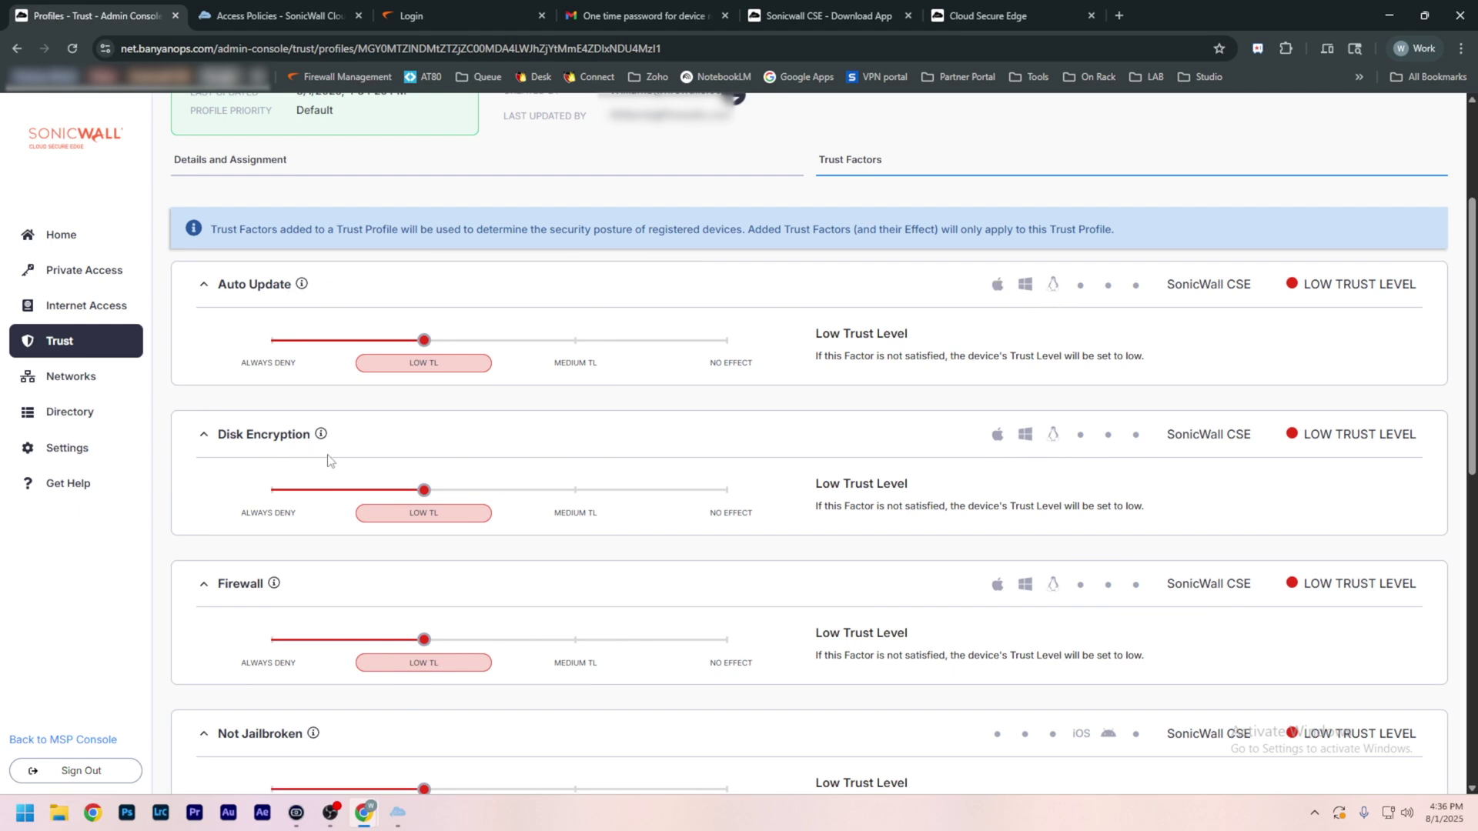
pyautogui.scroll(-2, 327, 460)
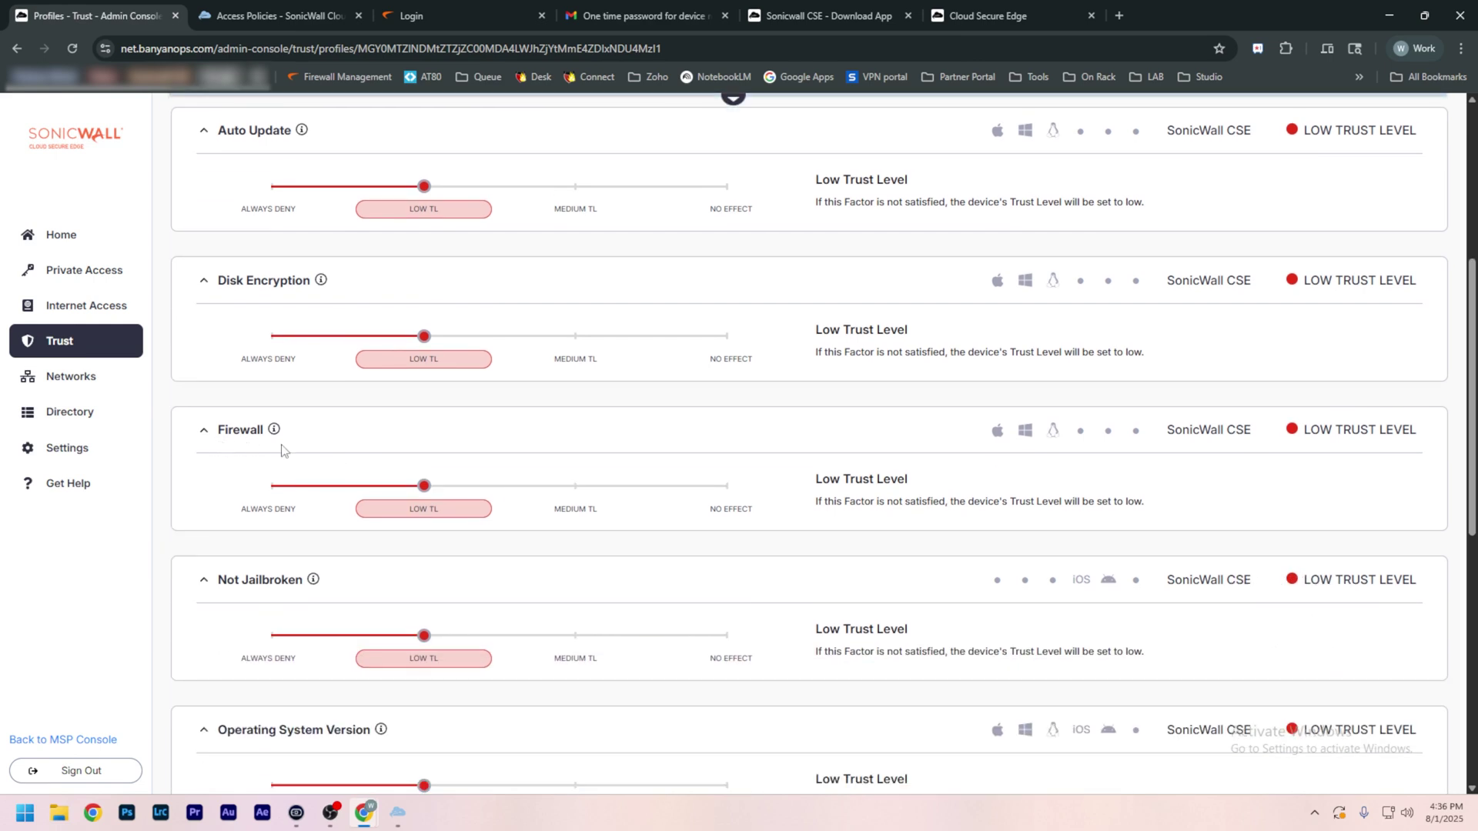
pyautogui.scroll(-2, 280, 455)
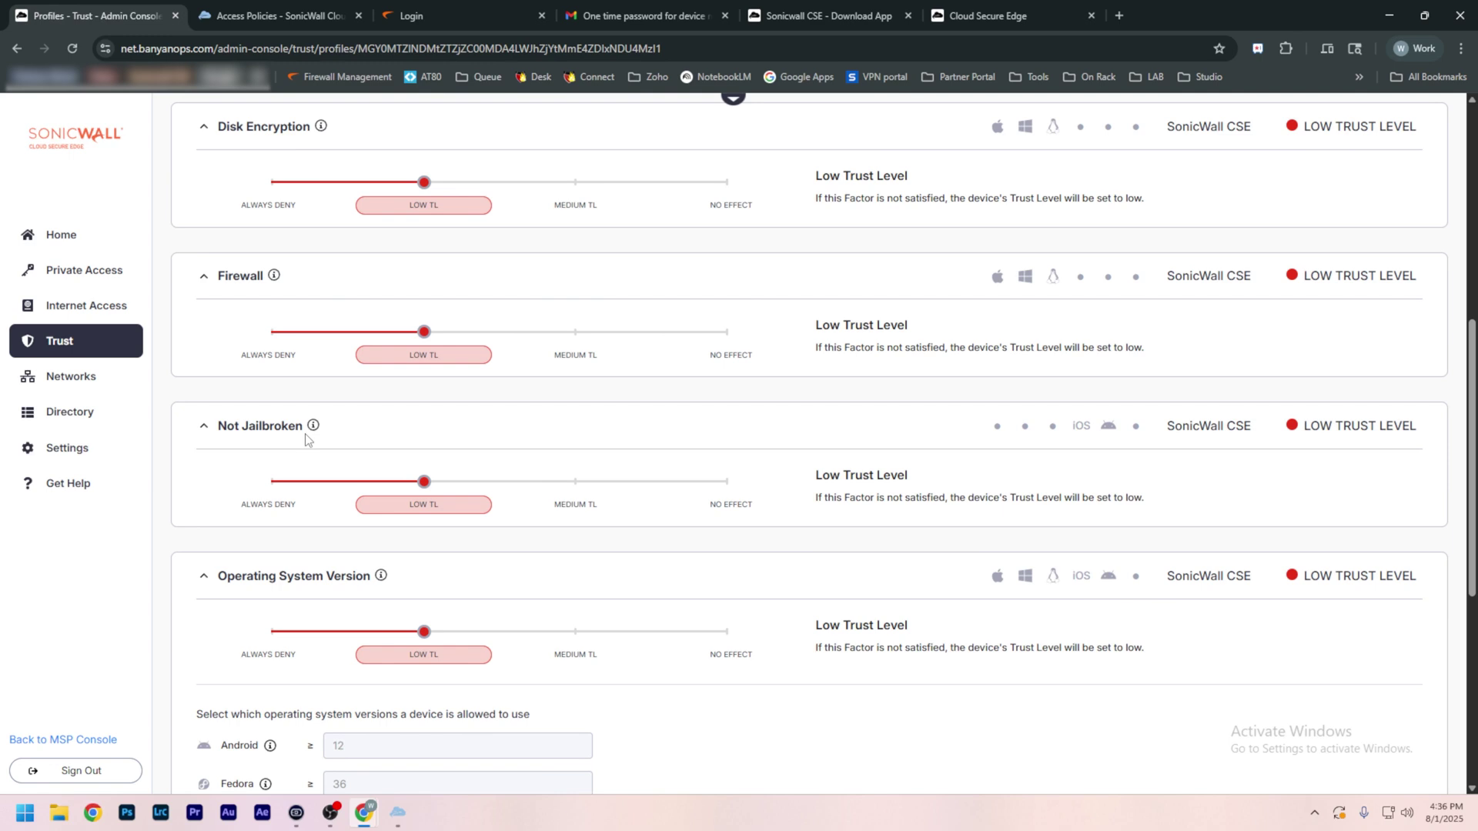
pyautogui.scroll(-2, 306, 439)
pyautogui.scroll(-2, 358, 450)
pyautogui.scroll(-2, 405, 626)
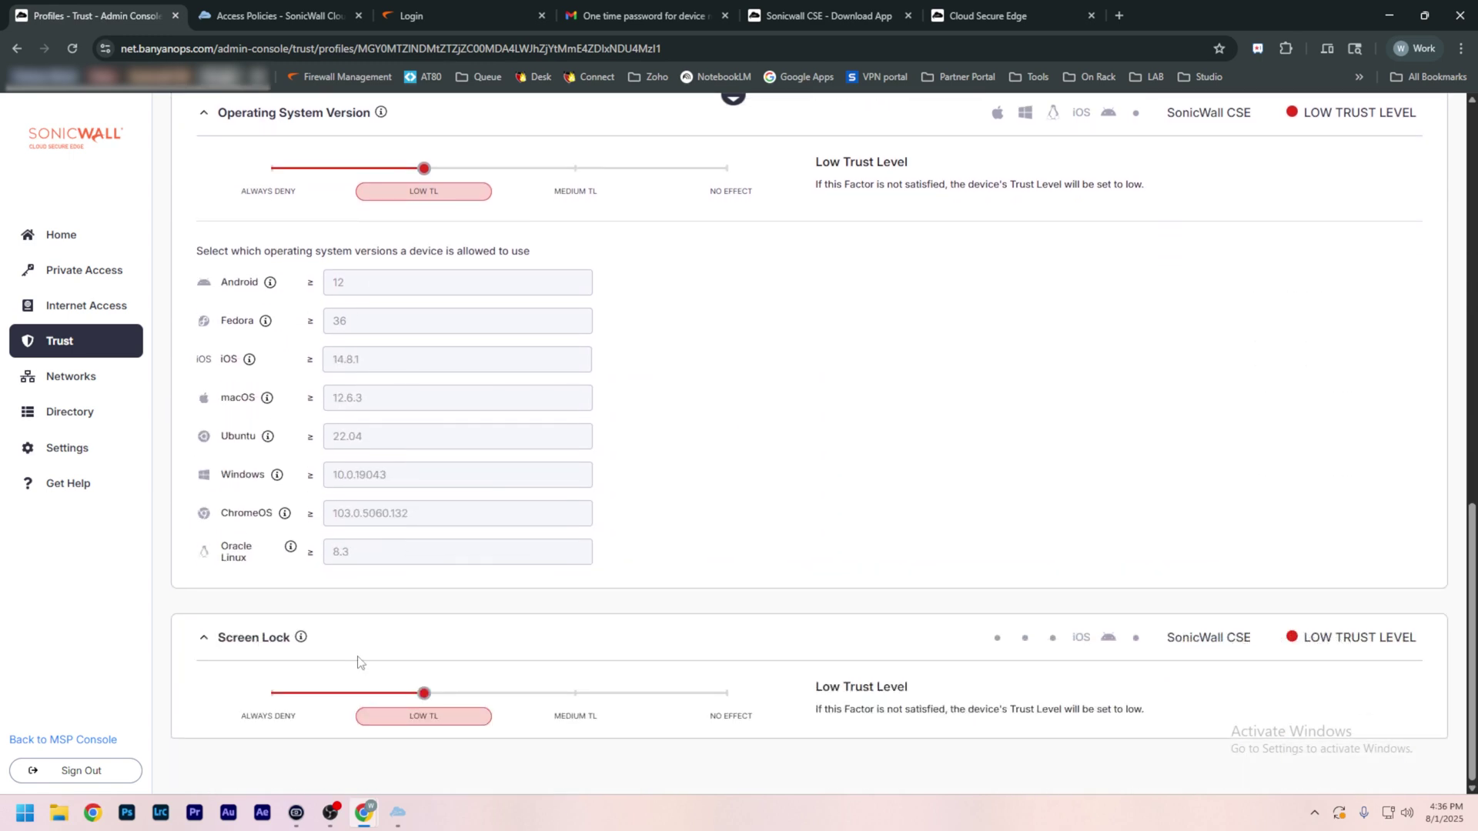